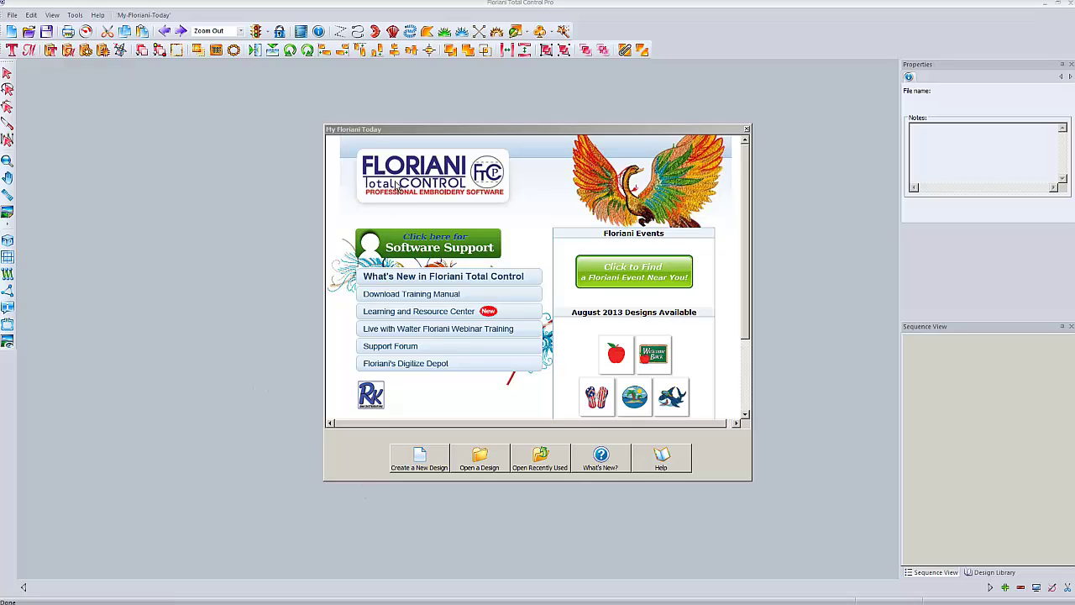
# Create a new design and place a text object containing the child's first name.
pyautogui.click(398, 467)
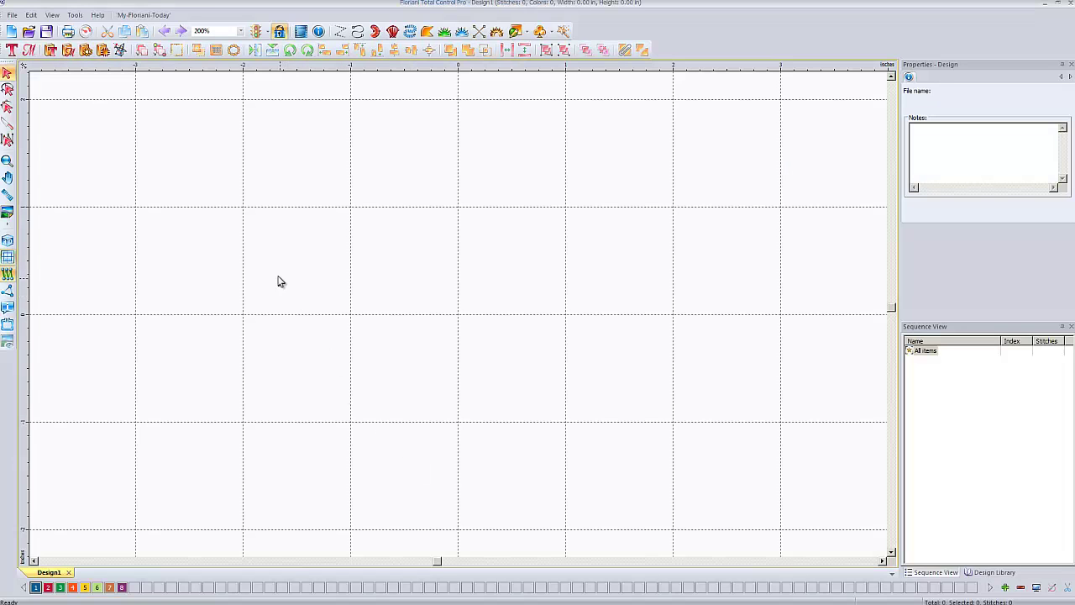
pyautogui.click(12, 51)
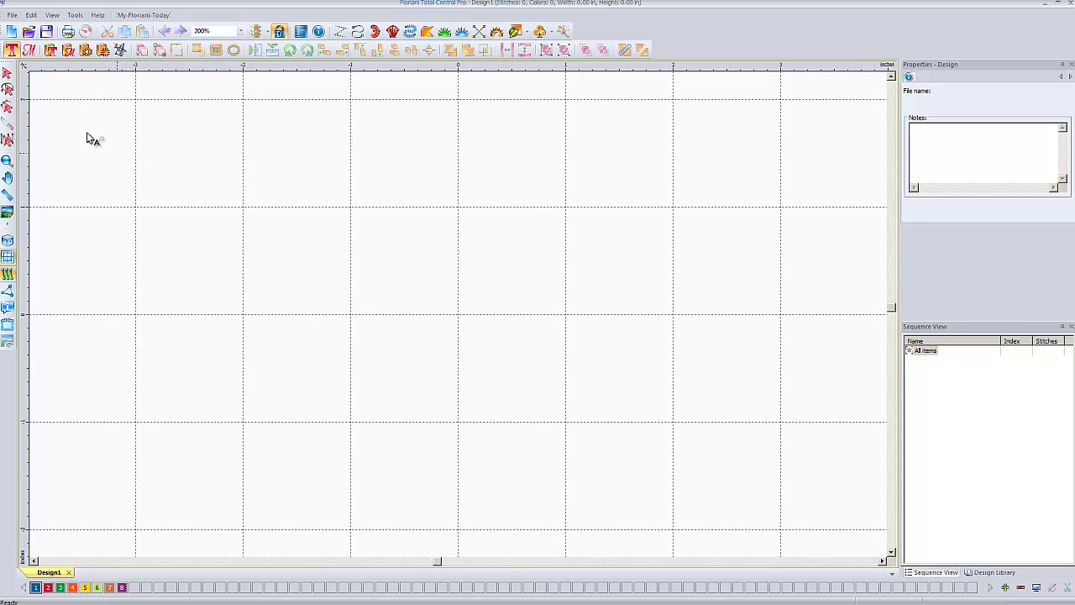
pyautogui.click(361, 244)
pyautogui.write('A')
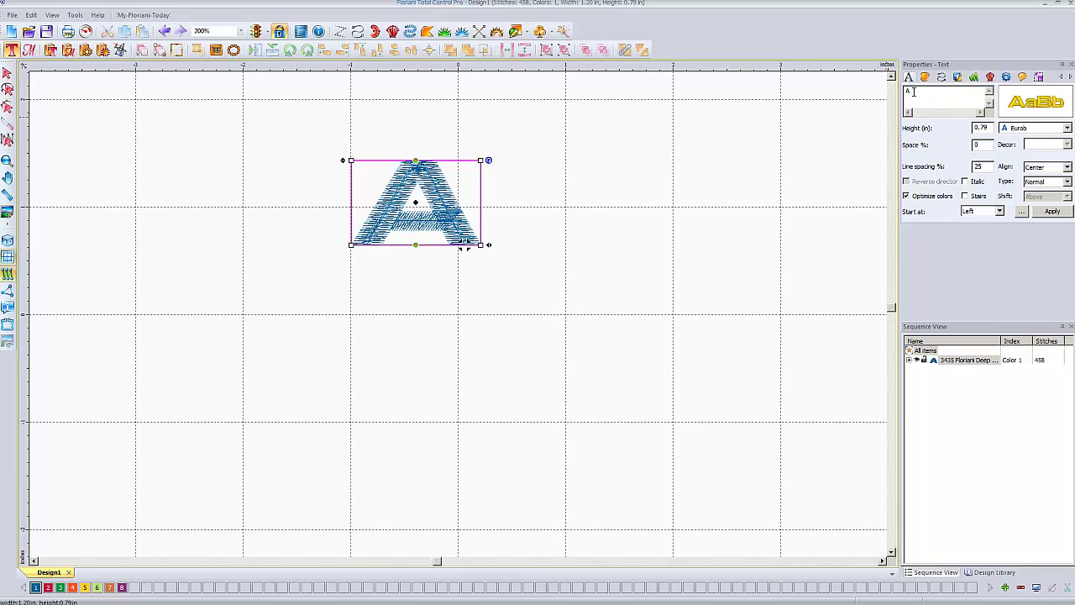
pyautogui.doubleClick(913, 92)
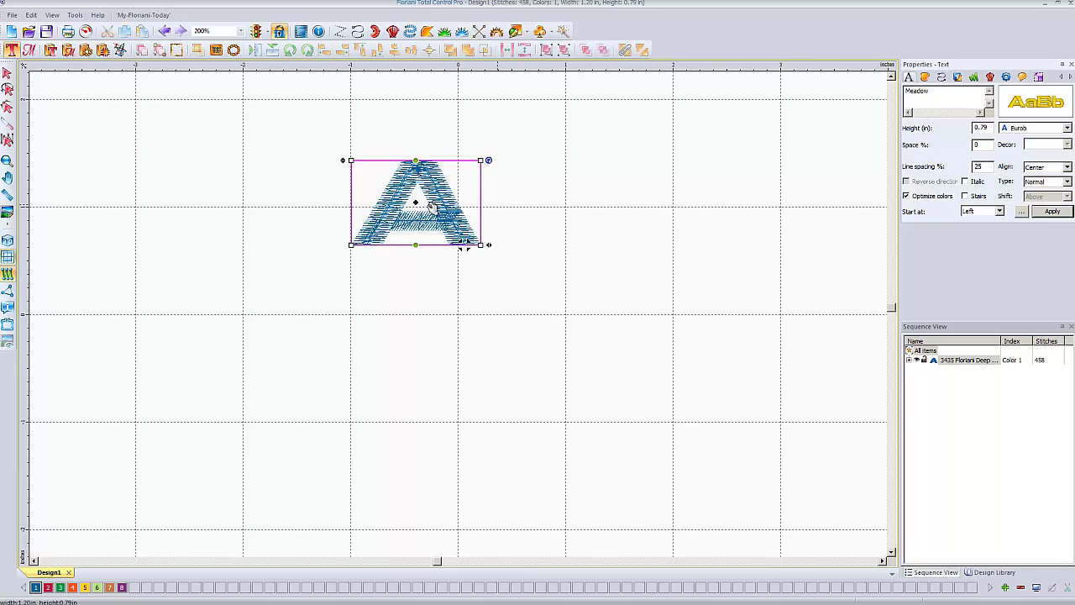
pyautogui.click(1048, 211)
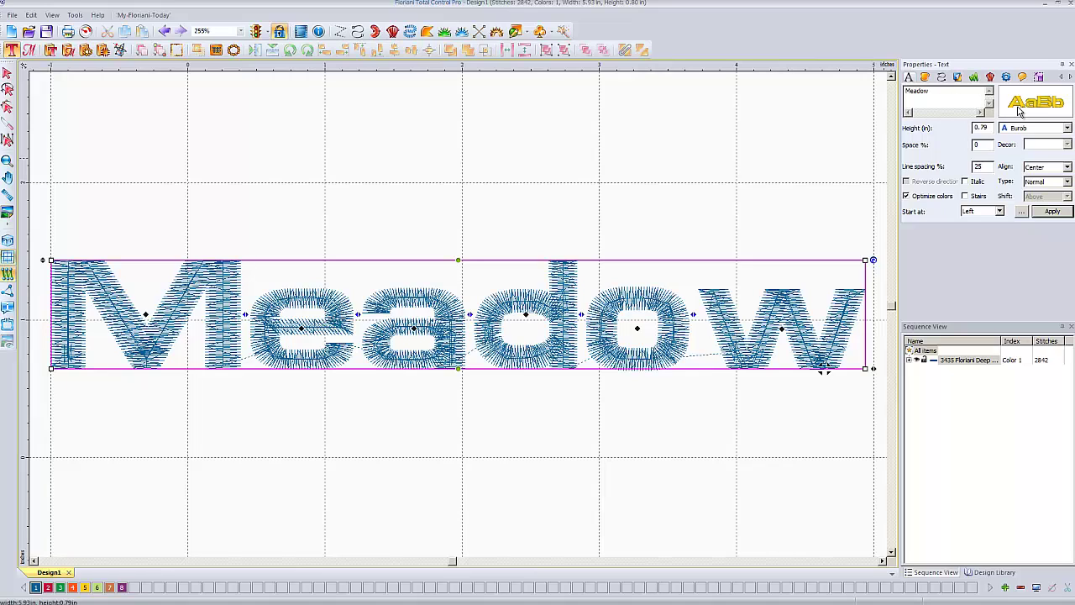
# Set the lettering's font to Exotic and apply it to the design.
pyautogui.moveTo(1024, 107)
pyautogui.click(1067, 127)
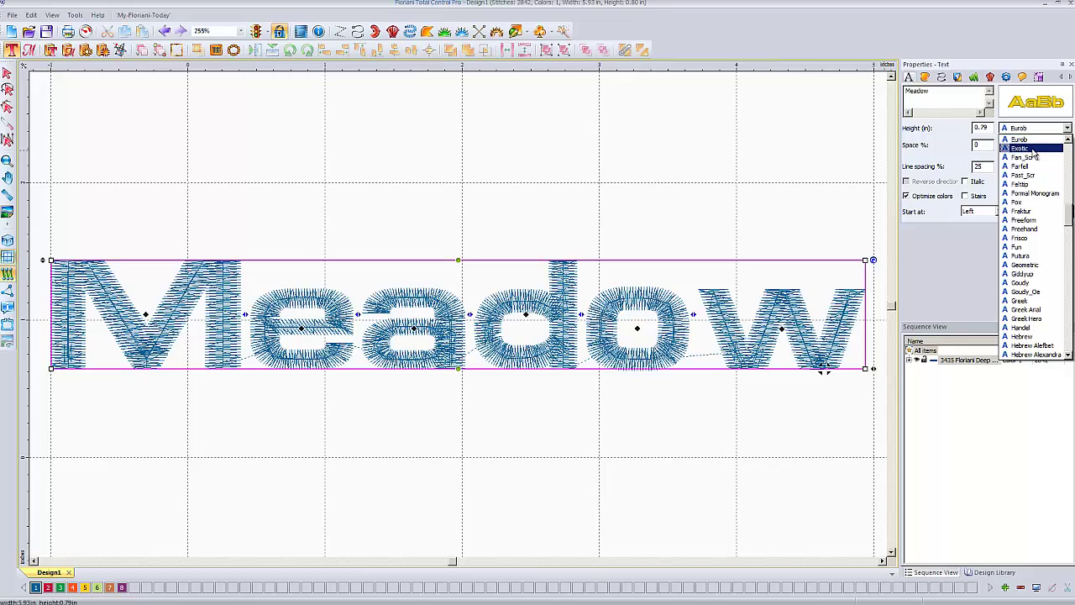
pyautogui.click(1032, 147)
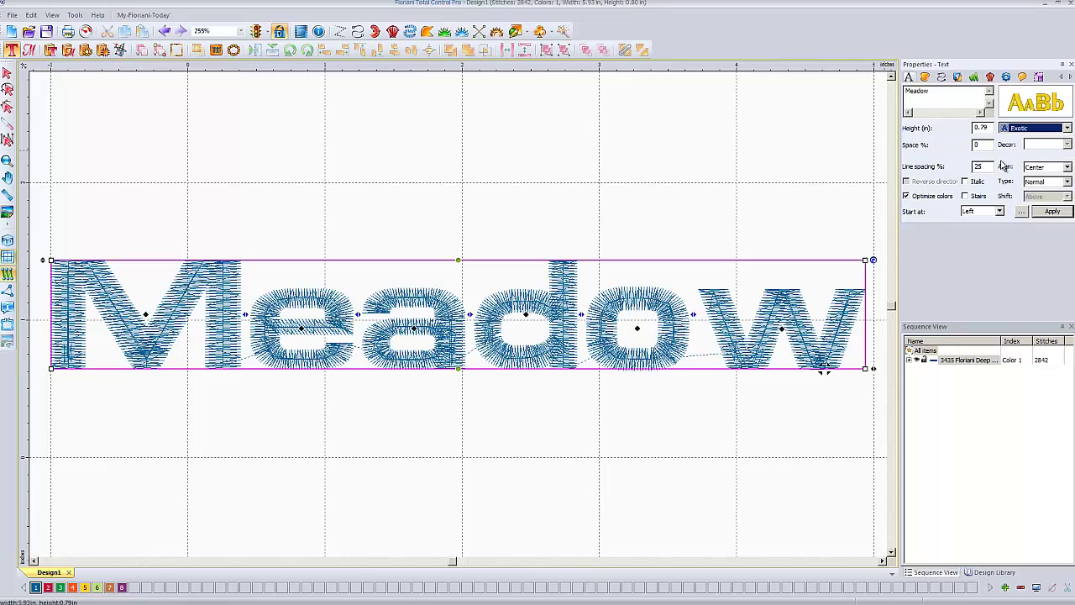
pyautogui.click(1049, 212)
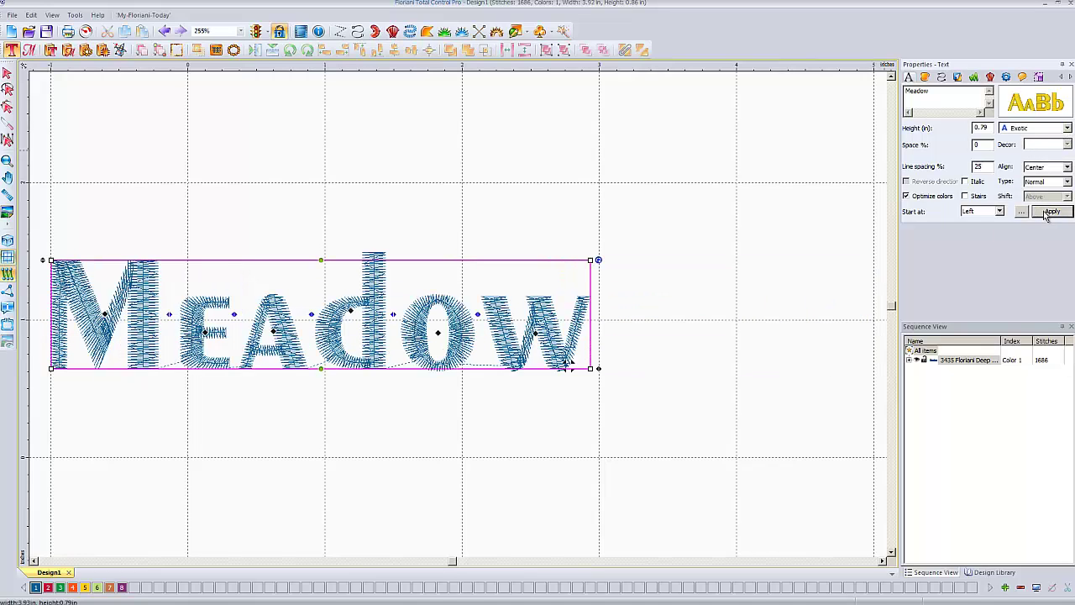
# Browse through the available fonts and apply Jester Pro to the lettering.
pyautogui.click(1065, 128)
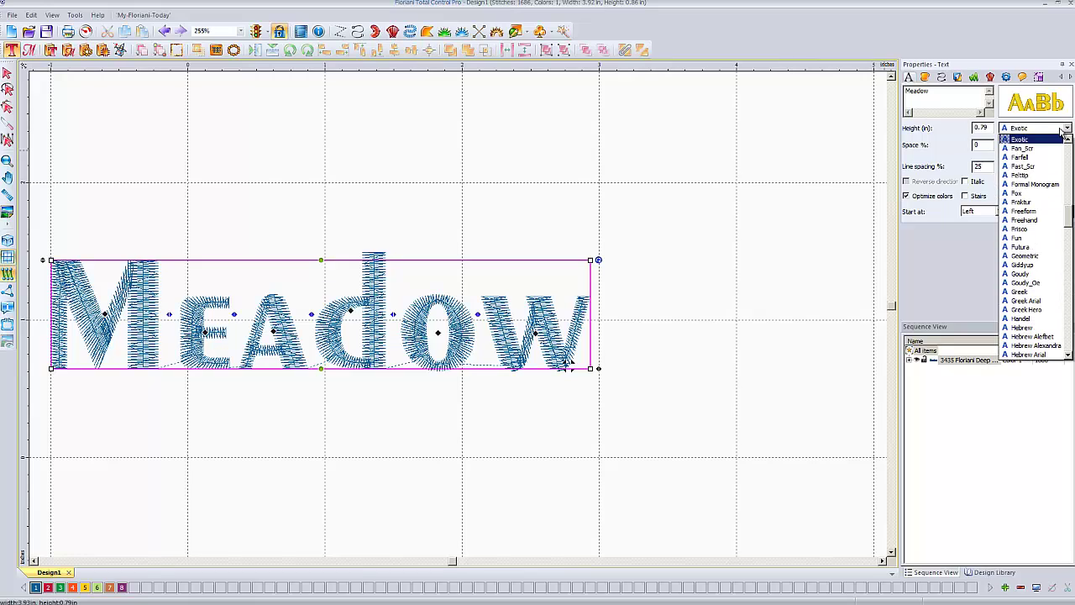
pyautogui.click(1032, 175)
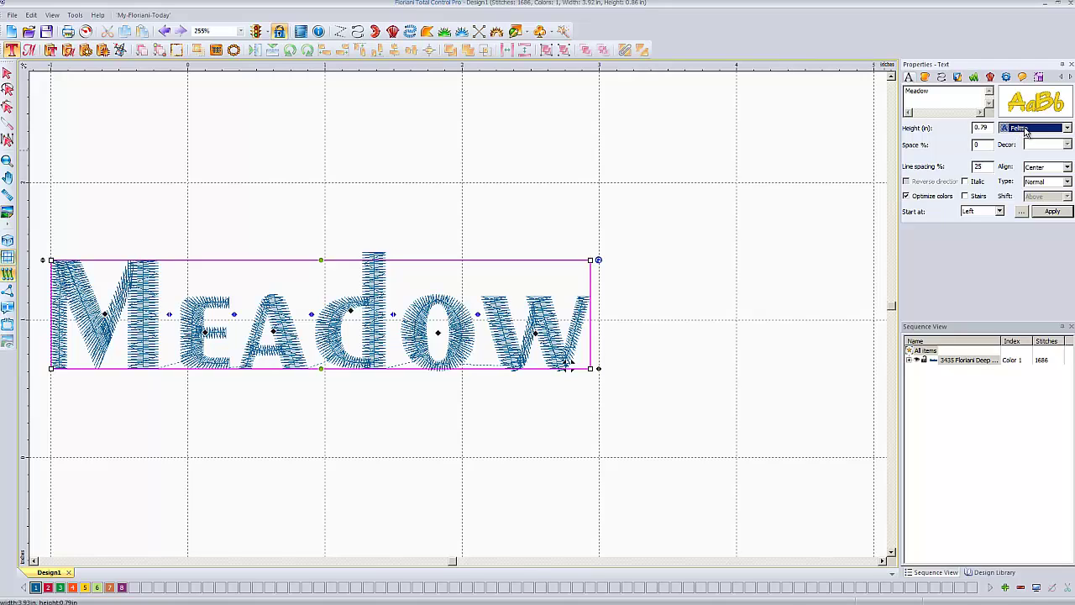
pyautogui.press('Down')
pyautogui.press('Down')
pyautogui.press('Down')
pyautogui.press('Down')
pyautogui.press('Down')
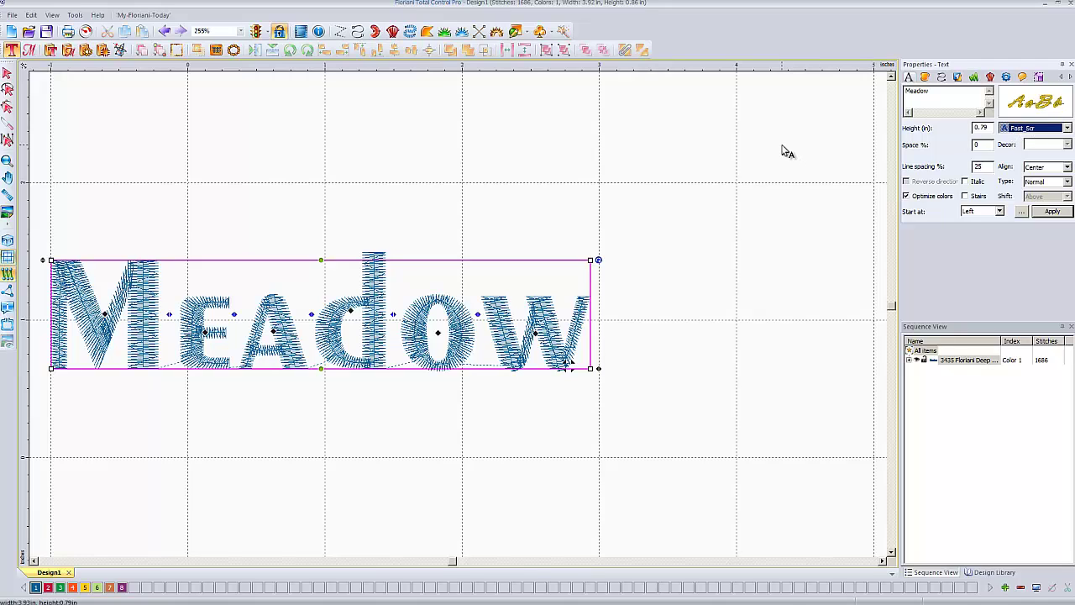
pyautogui.press('Down')
pyautogui.press('Down')
pyautogui.press('Down')
pyautogui.press('Down')
pyautogui.press('Down')
pyautogui.press('Down')
pyautogui.press('Down')
pyautogui.press('Down')
pyautogui.press('Down')
pyautogui.press('Down')
pyautogui.press('Down')
pyautogui.press('Down')
pyautogui.press('Down')
pyautogui.press('Down')
pyautogui.press('Down')
pyautogui.press('Down')
pyautogui.press('Down')
pyautogui.press('Down')
pyautogui.press('Down')
pyautogui.press('Down')
pyautogui.press('Down')
pyautogui.press('Down')
pyautogui.press('Down')
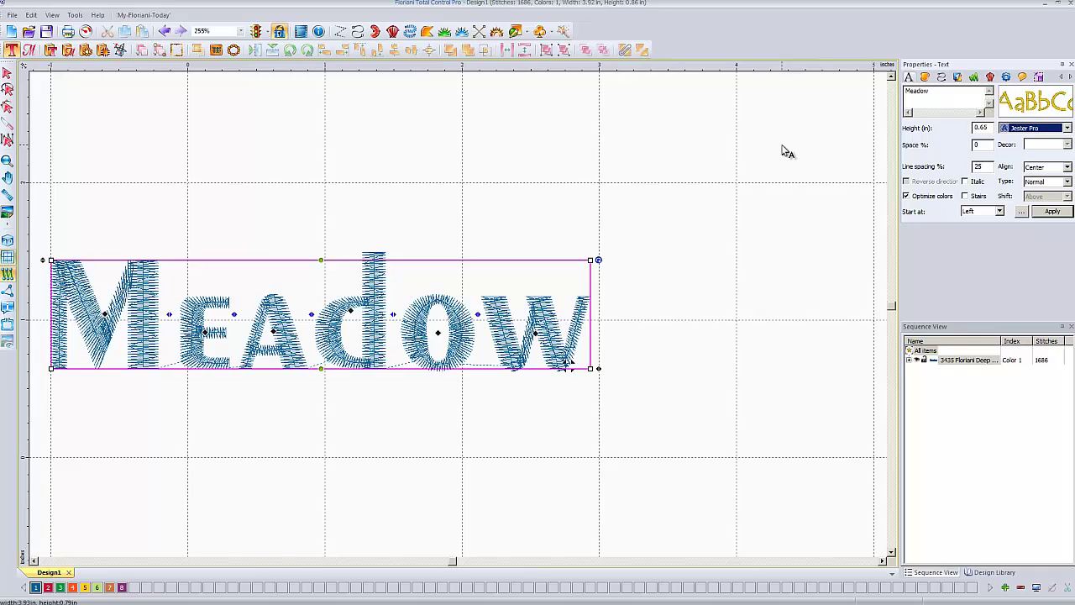
pyautogui.click(1049, 212)
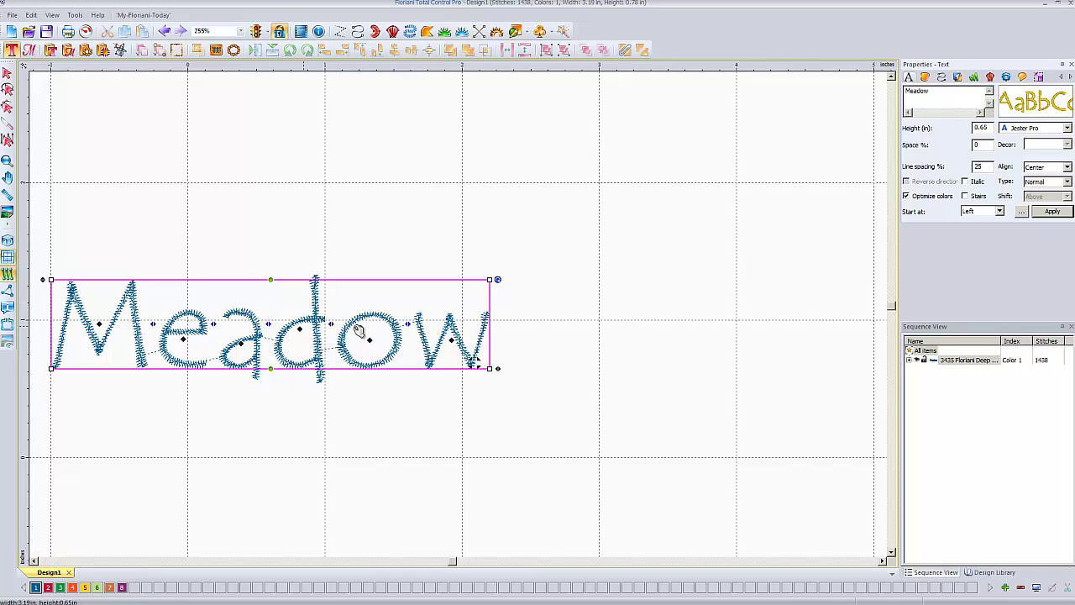
# Move the lettering up and to the right on the canvas and set its letter spacing to 5%.
pyautogui.moveTo(362, 306); pyautogui.dragTo(479, 220)
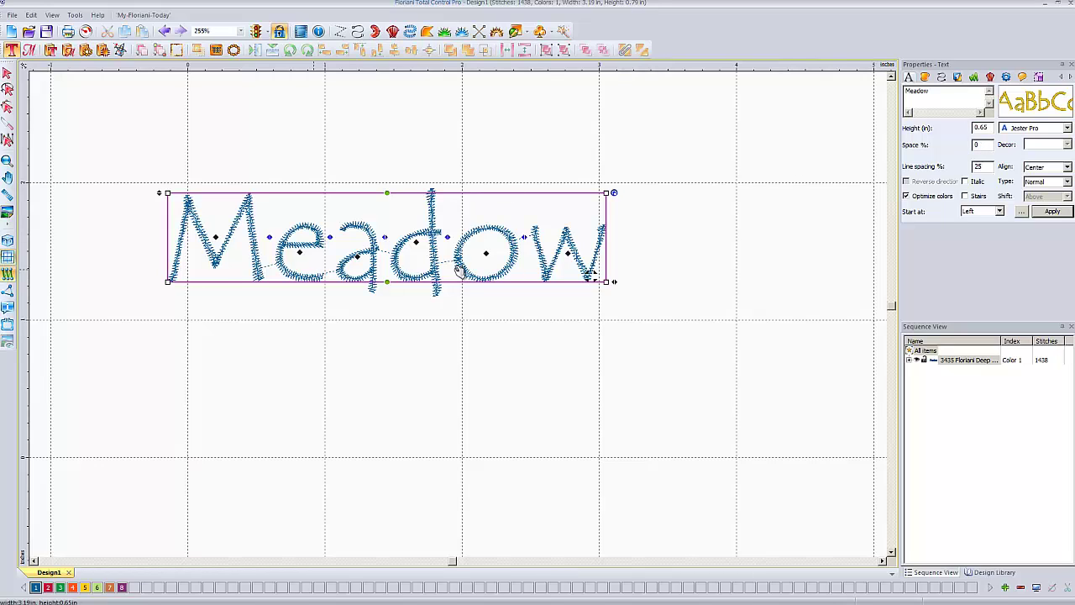
pyautogui.click(979, 145)
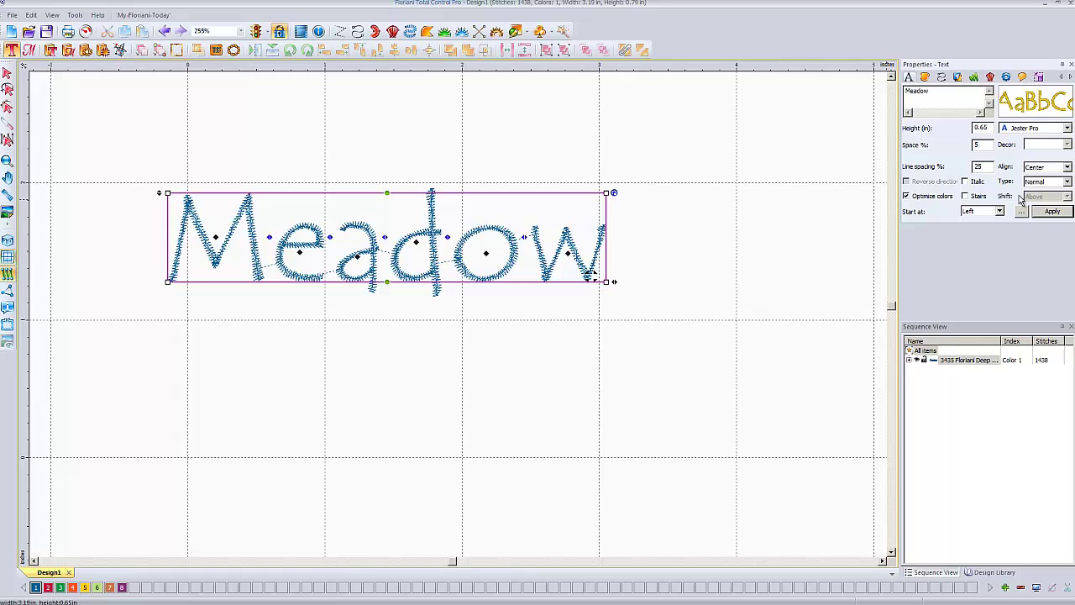
pyautogui.click(1038, 213)
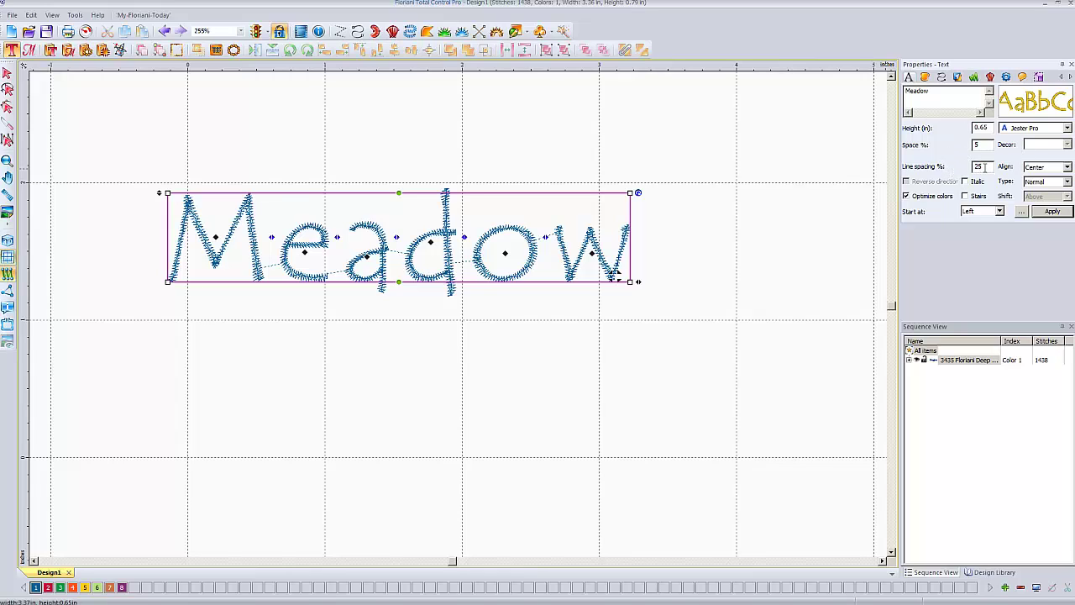
# Add a second text line reading "is my kid" and set the line spacing to 50%.
pyautogui.press('Return')
pyautogui.write('is my kid')
pyautogui.click(1047, 211)
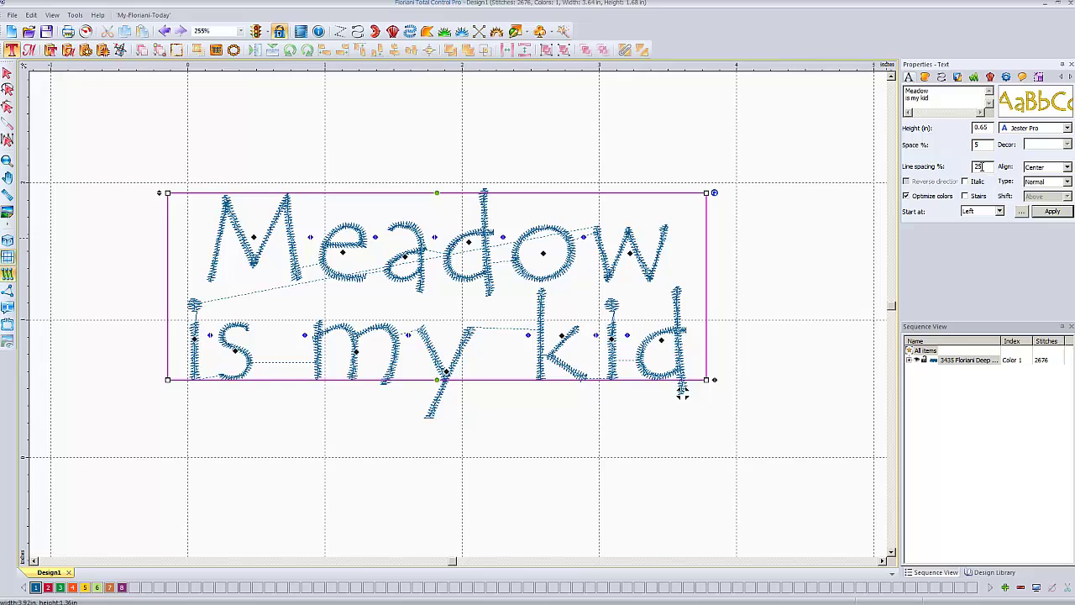
pyautogui.press('BackSpace')
pyautogui.click(1050, 213)
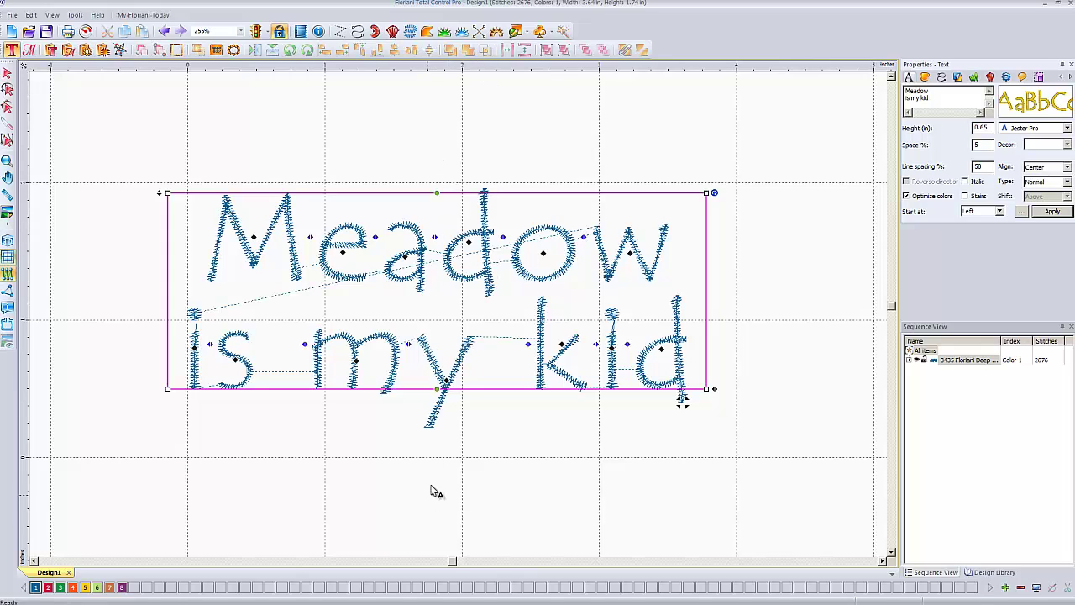
# Align the two lines of lettering to the left.
pyautogui.click(1056, 169)
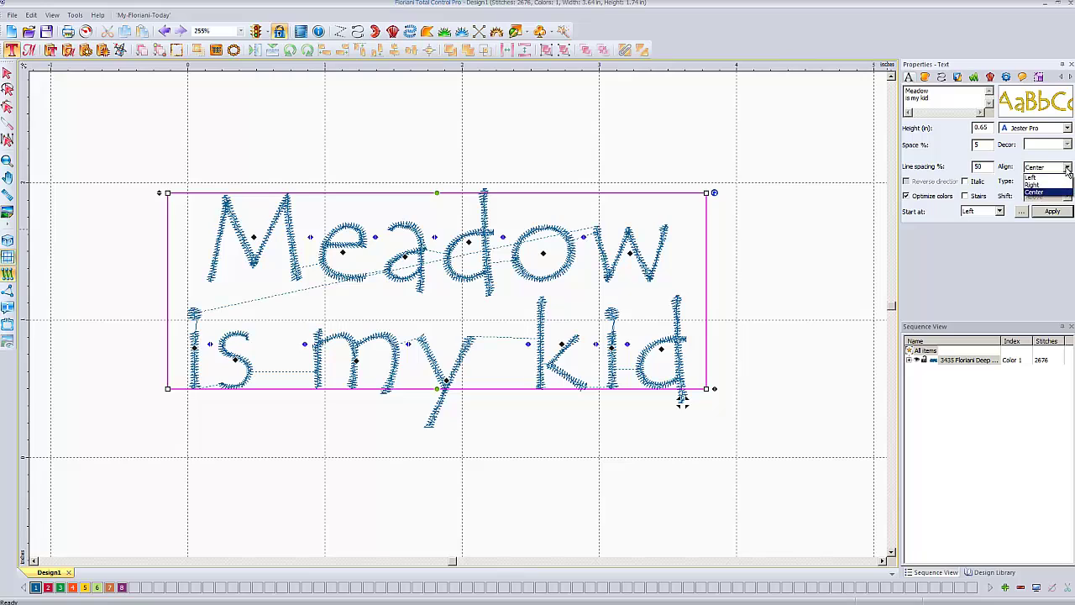
pyautogui.click(1050, 178)
pyautogui.click(1053, 211)
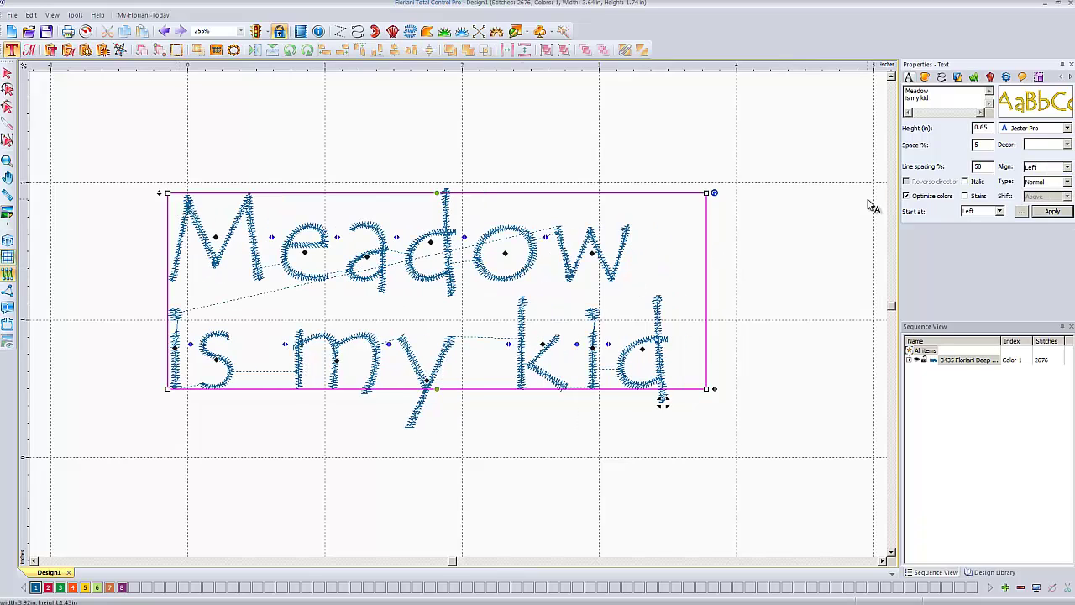
# Align the two lines of lettering to the right.
pyautogui.click(1058, 168)
pyautogui.click(1048, 185)
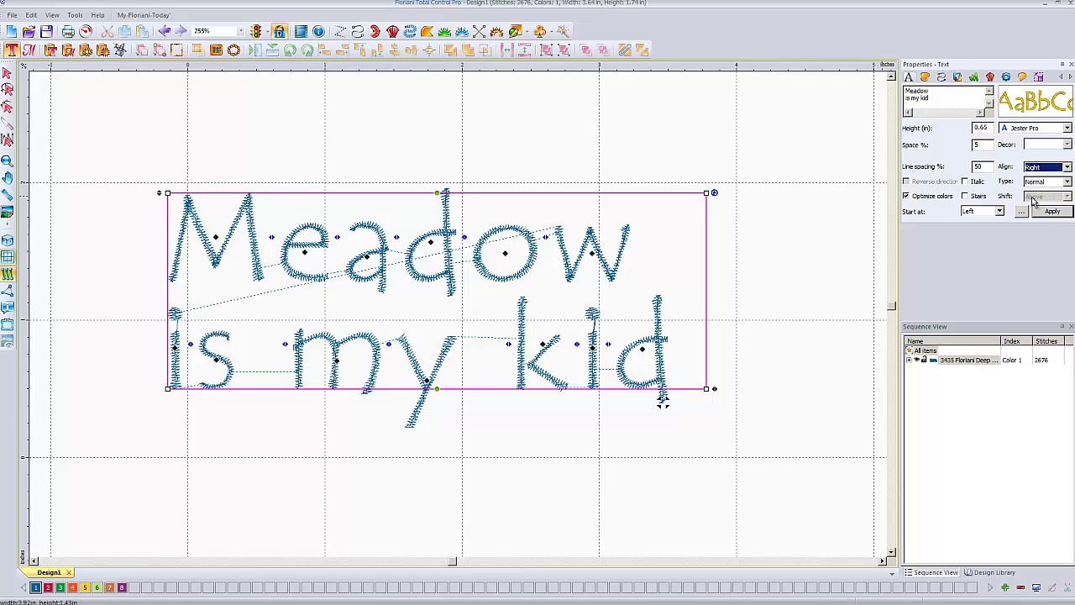
pyautogui.click(1053, 212)
# Set the alignment of the two text lines back to Center.
pyautogui.click(1058, 167)
pyautogui.click(1058, 168)
pyautogui.click(1058, 168)
pyautogui.click(1049, 195)
pyautogui.click(1051, 212)
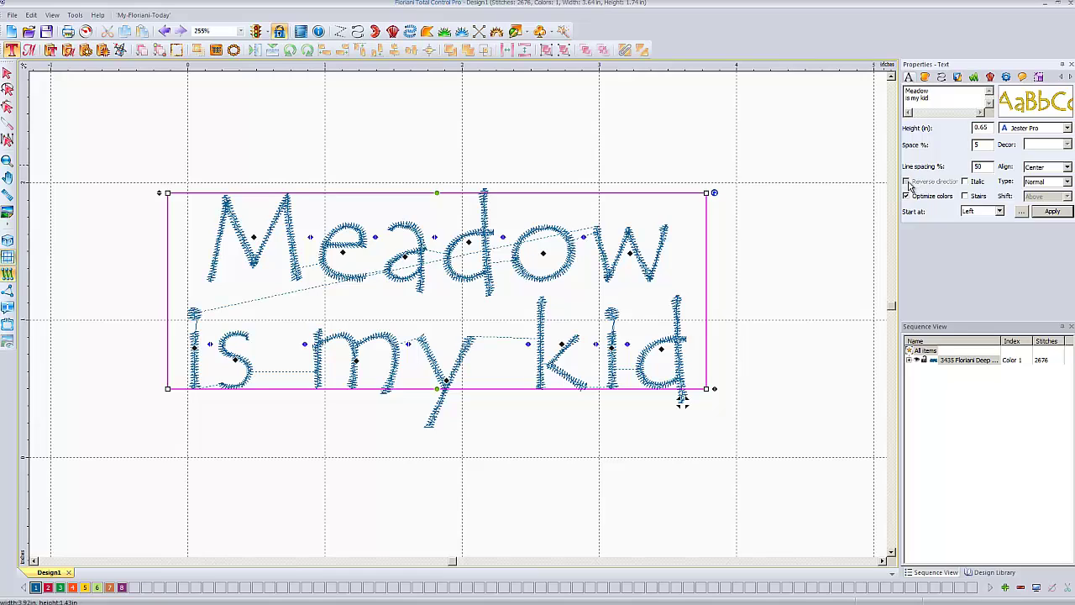
# Apply italic to the lettering, and switch its starting point to Right and back to Left.
pyautogui.click(1055, 212)
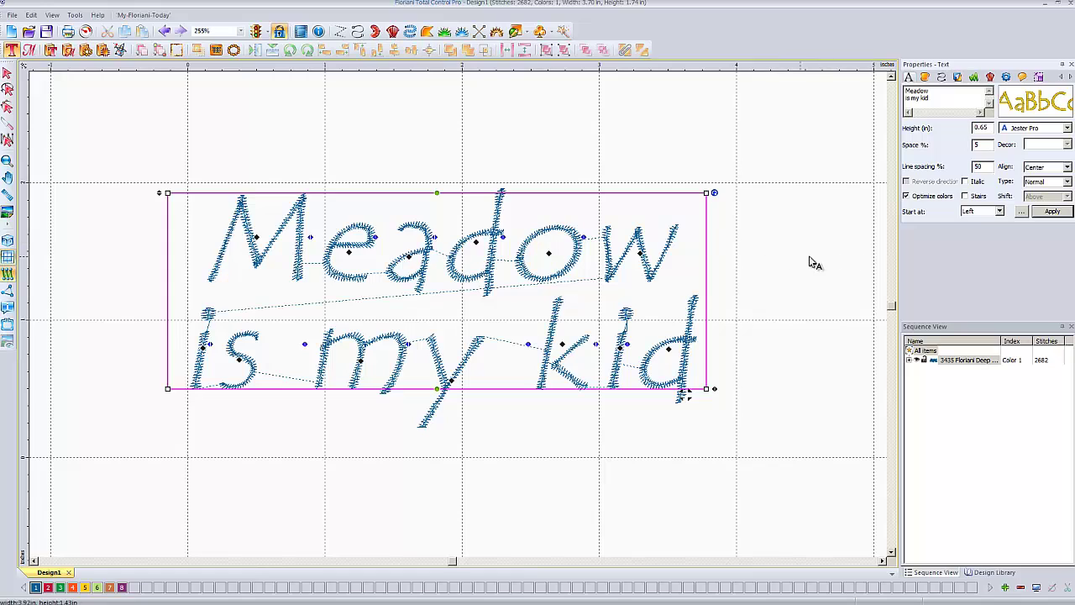
pyautogui.click(1000, 212)
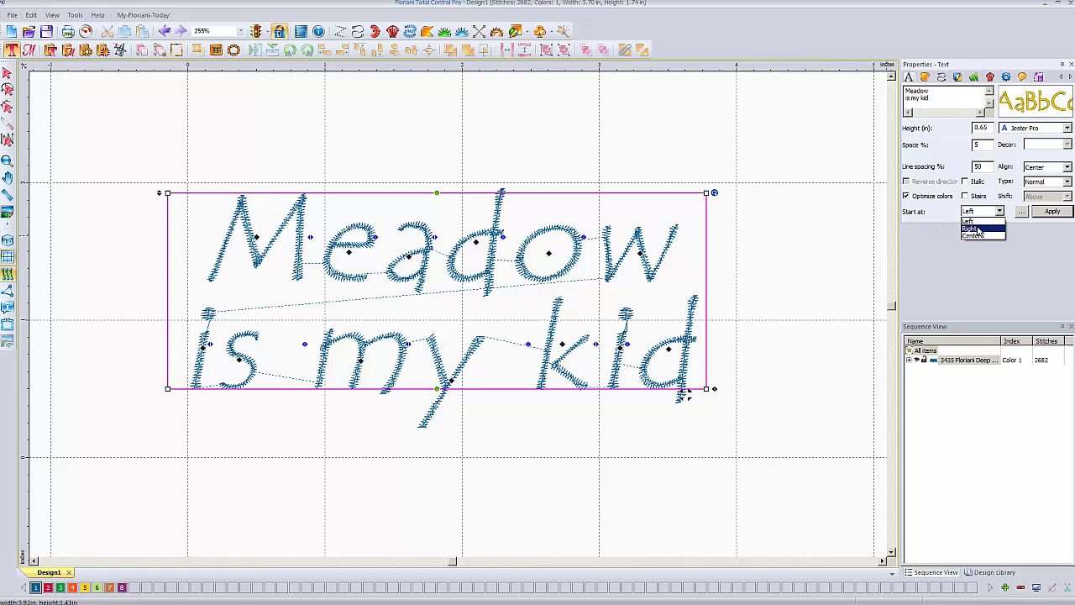
pyautogui.click(977, 229)
pyautogui.click(988, 212)
pyautogui.click(969, 219)
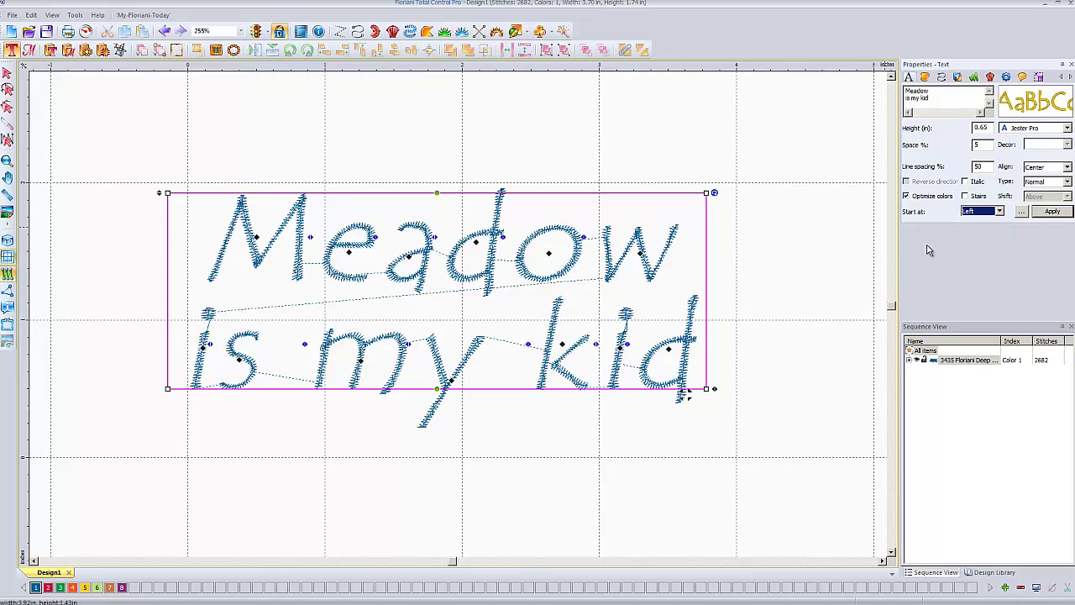
# Apply the Stairs layout to the lettering and restore the normal two-line layout without italic.
pyautogui.click(965, 196)
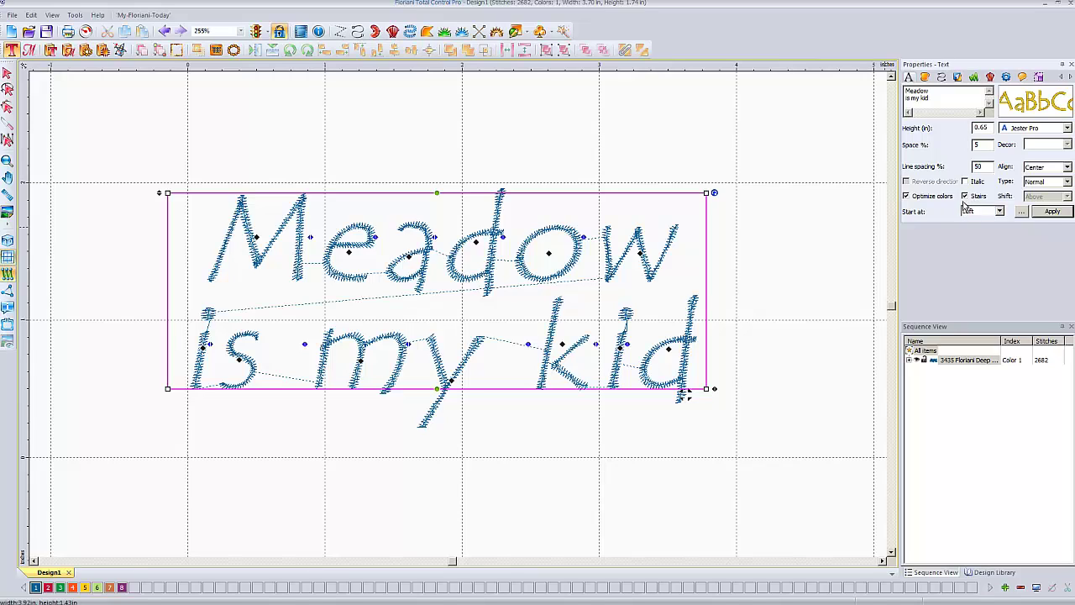
pyautogui.click(1051, 211)
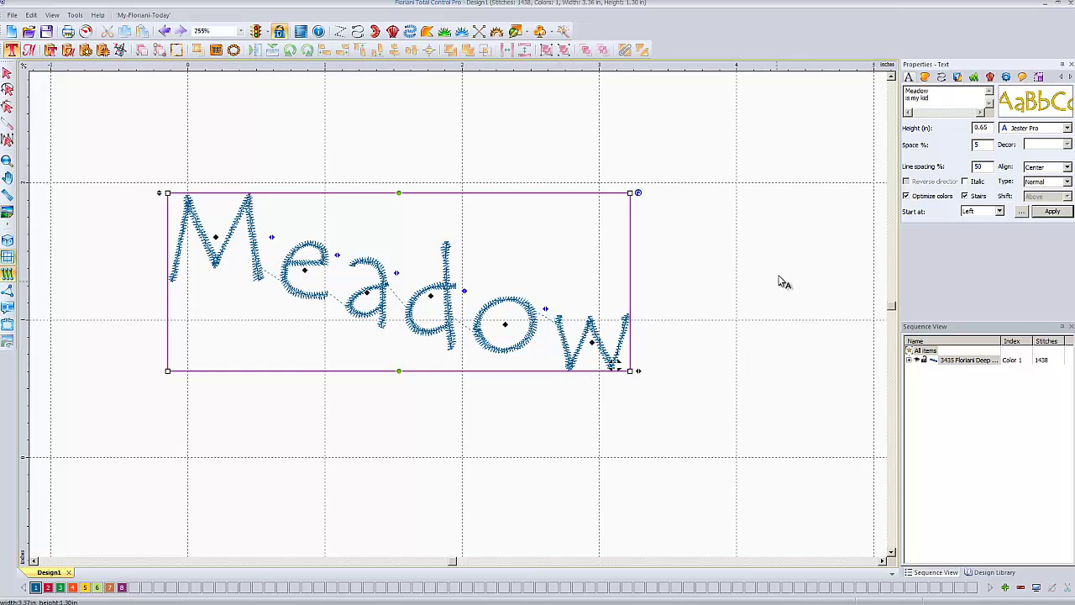
pyautogui.click(1051, 210)
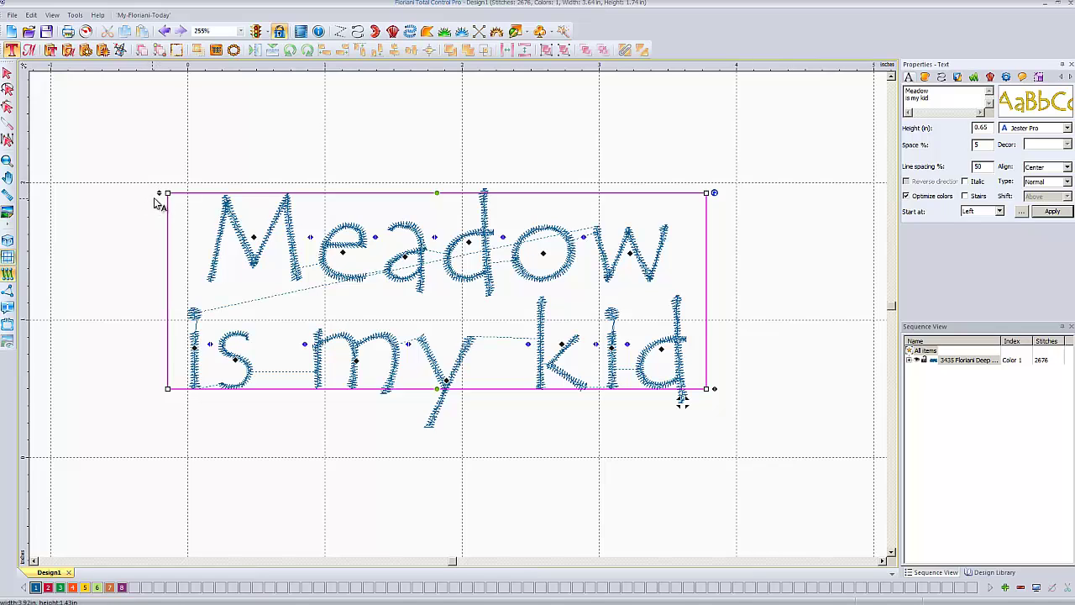
# Scale the lettering proportionally up to a height of about 0.78 in and back down to about 0.59 in.
pyautogui.moveTo(158, 192); pyautogui.dragTo(177, 160)
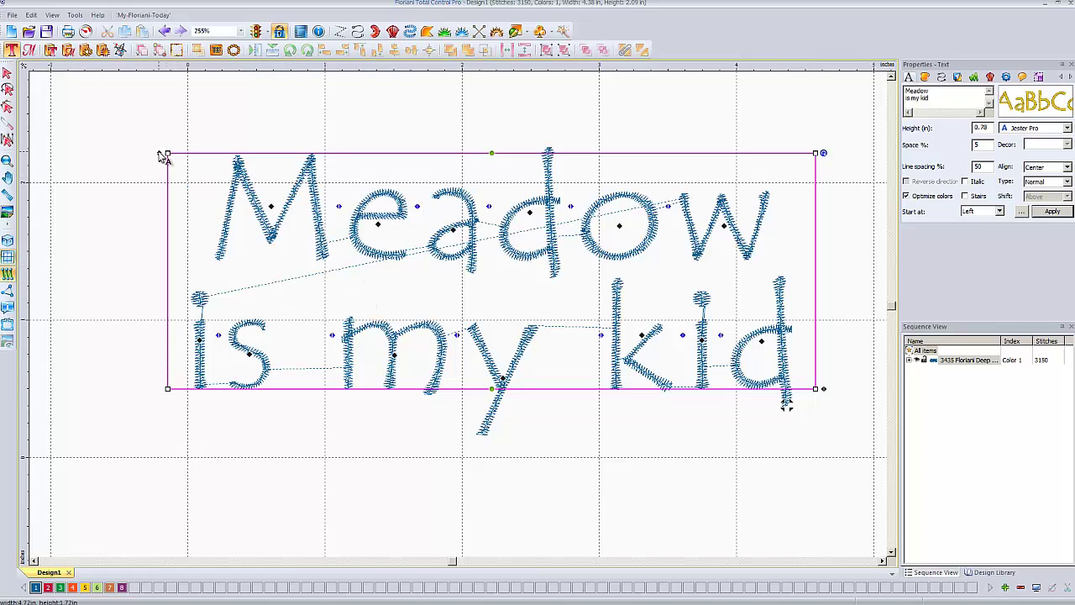
pyautogui.click(163, 168)
pyautogui.click(241, 190)
pyautogui.moveTo(158, 158); pyautogui.dragTo(137, 212)
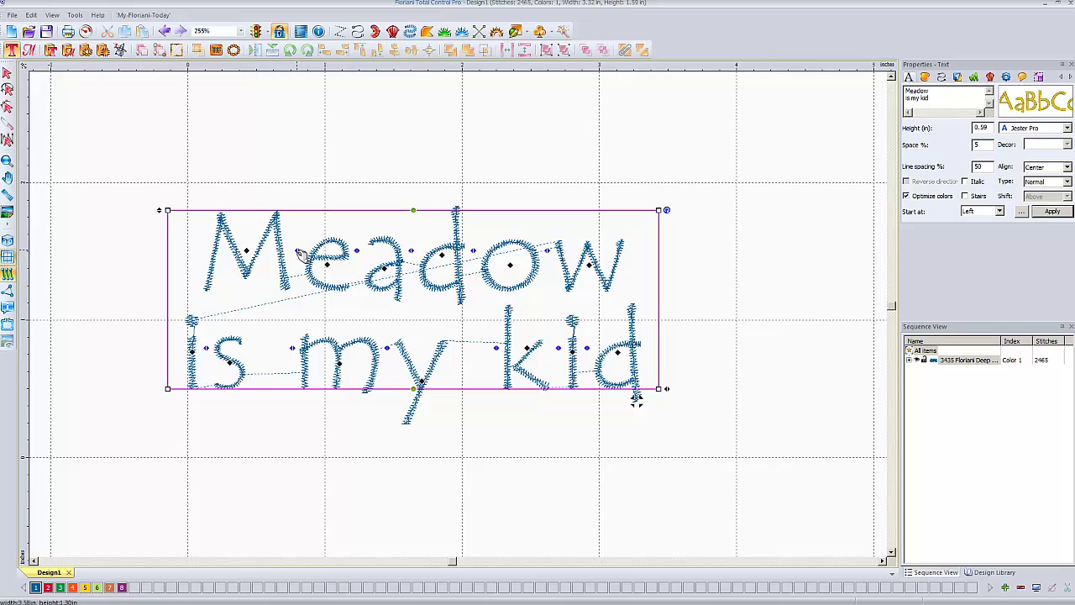
# Adjust the gap between the first two letters of the upper line, widening it and pulling it back tight.
pyautogui.moveTo(298, 250); pyautogui.dragTo(340, 248)
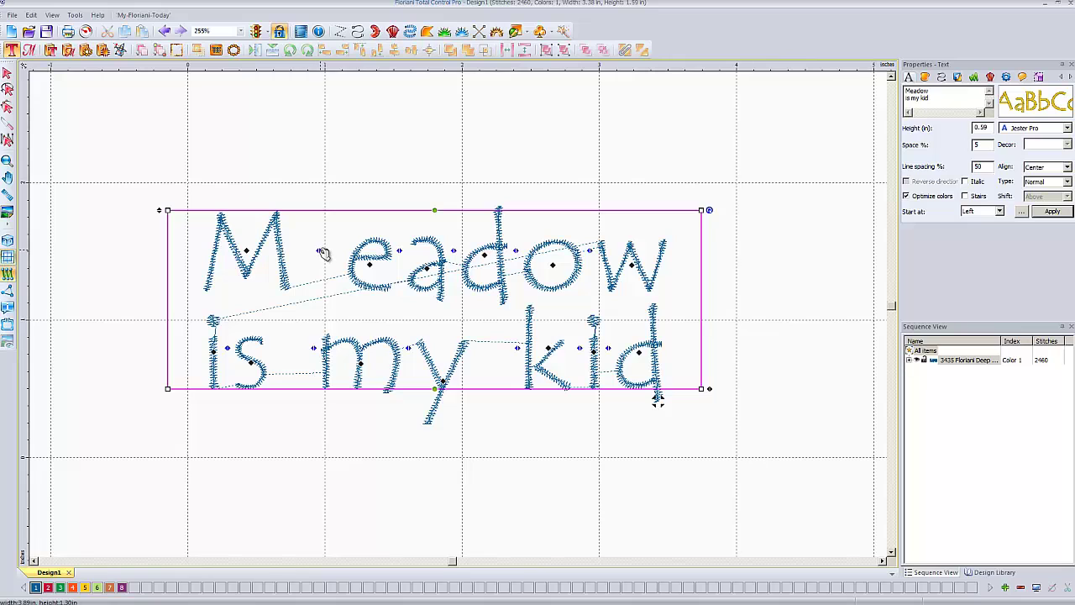
pyautogui.moveTo(318, 250); pyautogui.dragTo(285, 257)
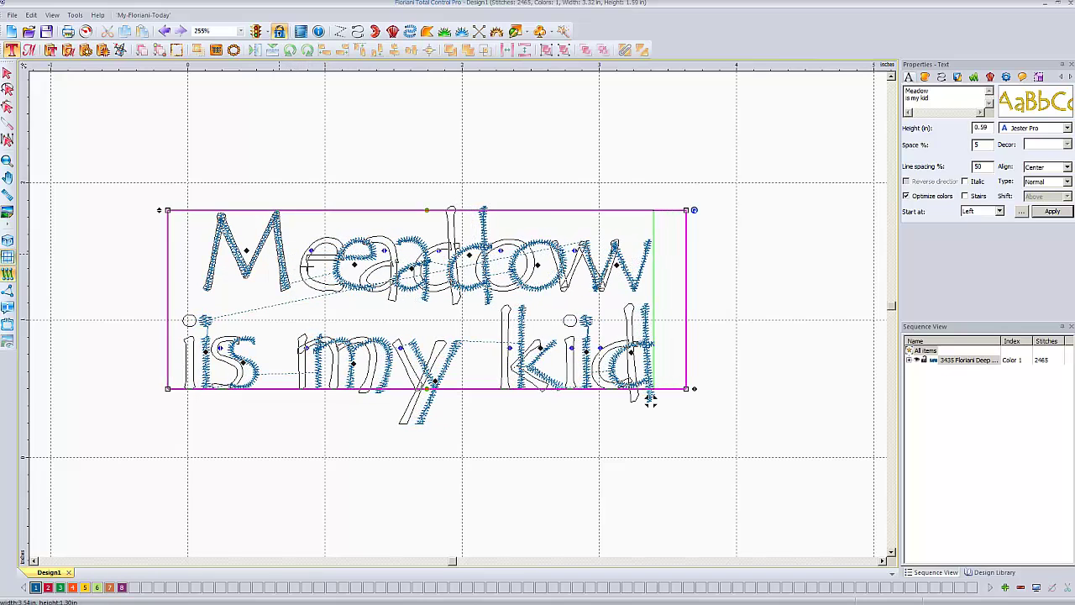
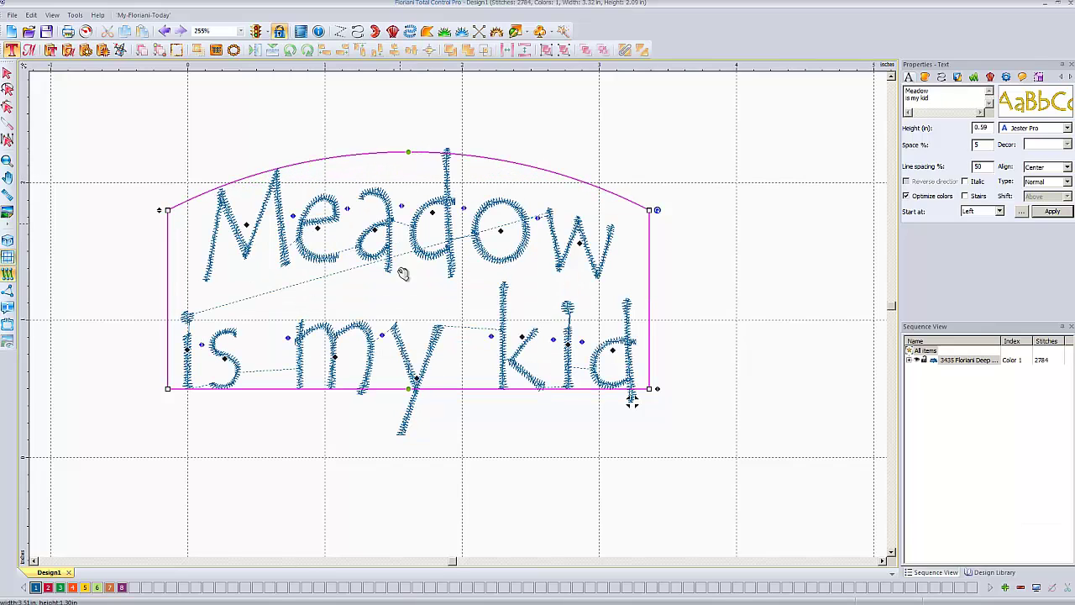
# Bow the lower edge of the lettering's envelope downward, and undo the curves on both envelope edges.
pyautogui.moveTo(407, 388); pyautogui.dragTo(425, 457)
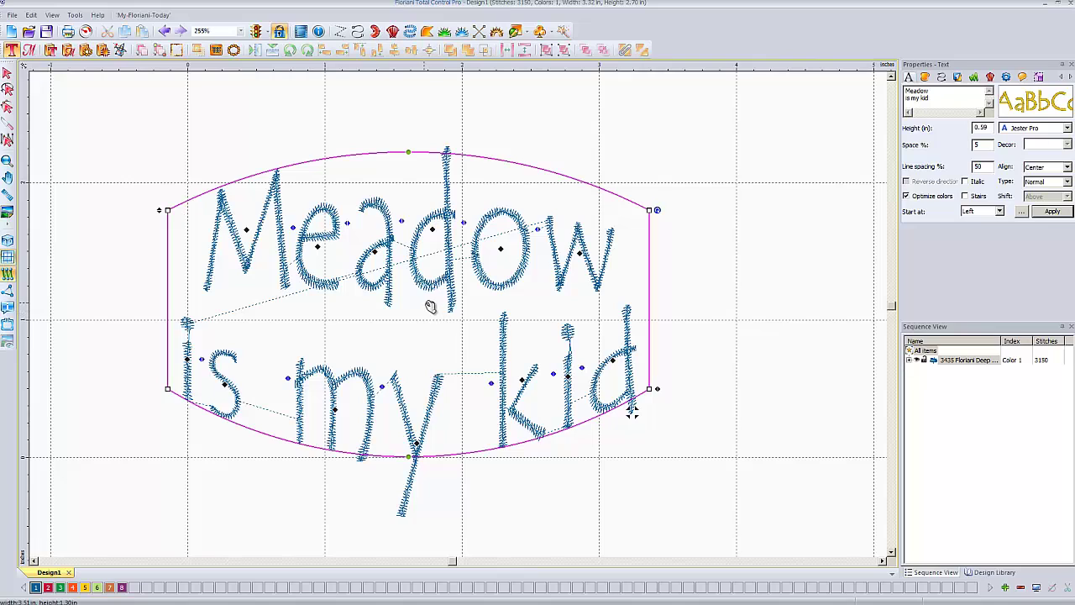
pyautogui.click(166, 31)
pyautogui.click(165, 31)
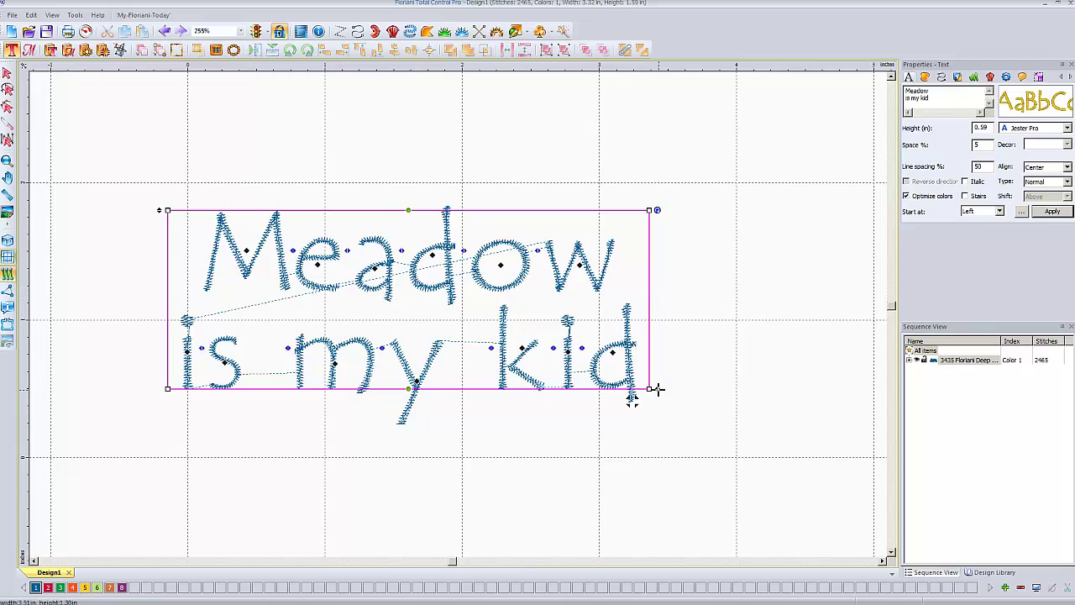
# Widen the lettering to about 3.41 in overall and enlarge only the first letter of the upper line.
pyautogui.moveTo(656, 389)
pyautogui.mouseDown()
pyautogui.moveTo(794, 389)
pyautogui.moveTo(665, 388)
pyautogui.mouseUp()
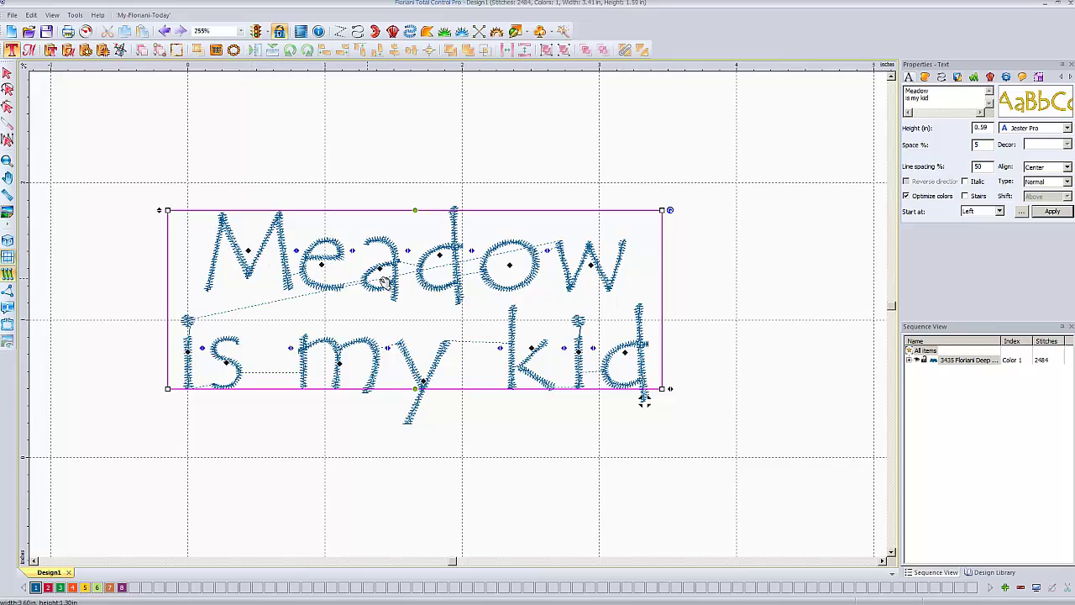
pyautogui.click(247, 251)
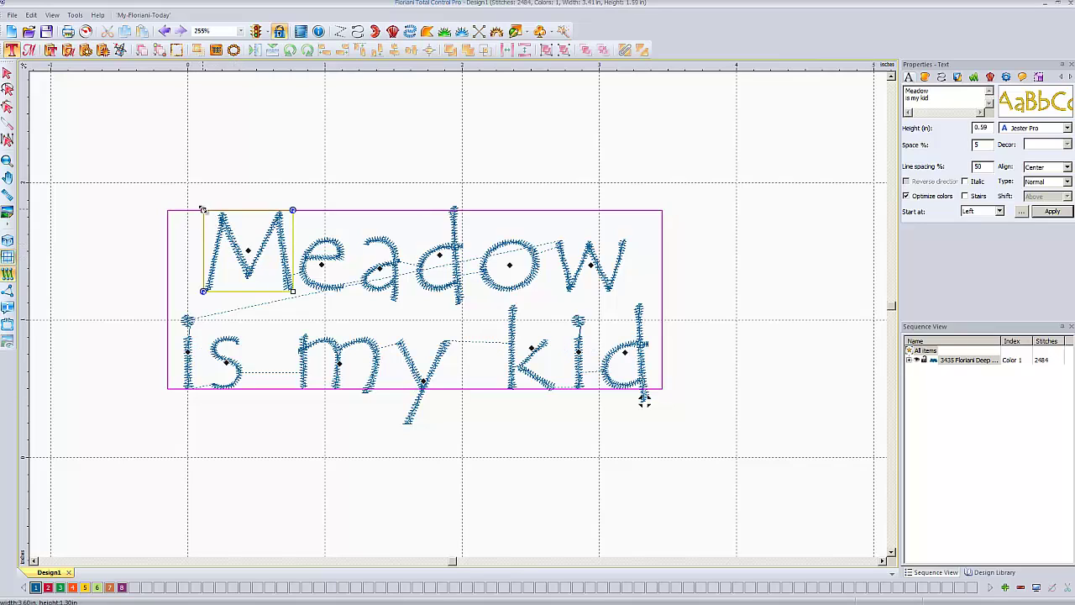
pyautogui.moveTo(204, 209); pyautogui.dragTo(171, 178)
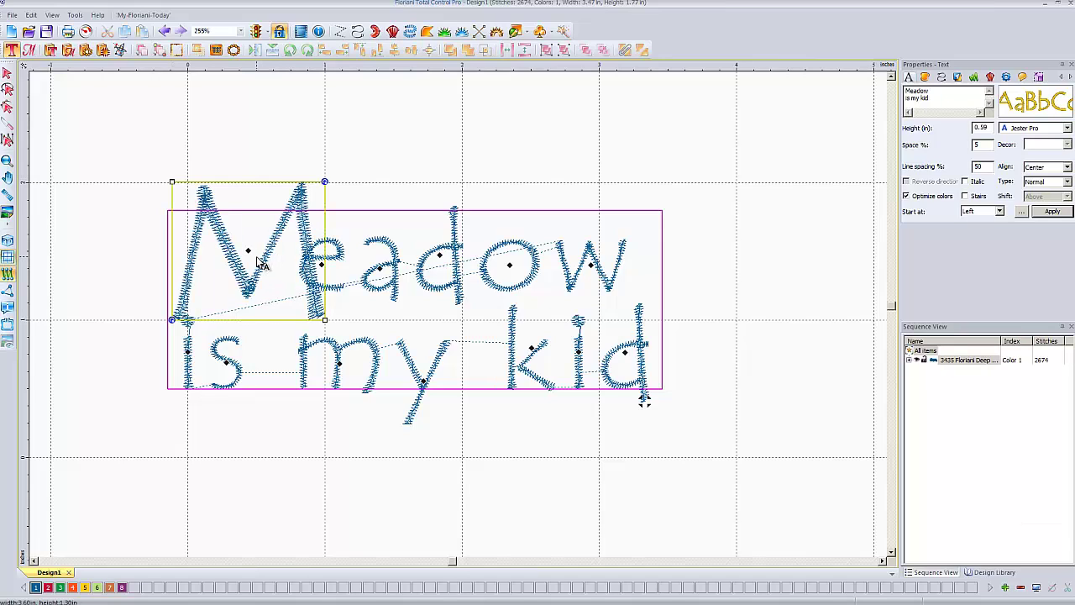
# Move the enlarged first letter up and left, clear of its neighbour, and rotate it upside down and back upright.
pyautogui.moveTo(250, 256); pyautogui.dragTo(228, 238)
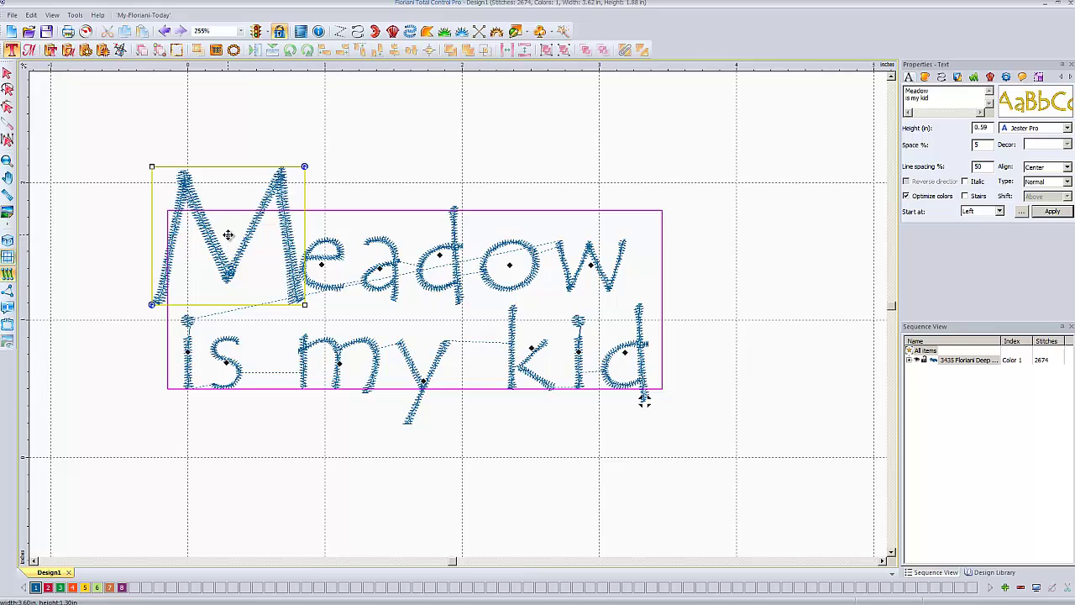
pyautogui.moveTo(228, 237); pyautogui.dragTo(210, 229)
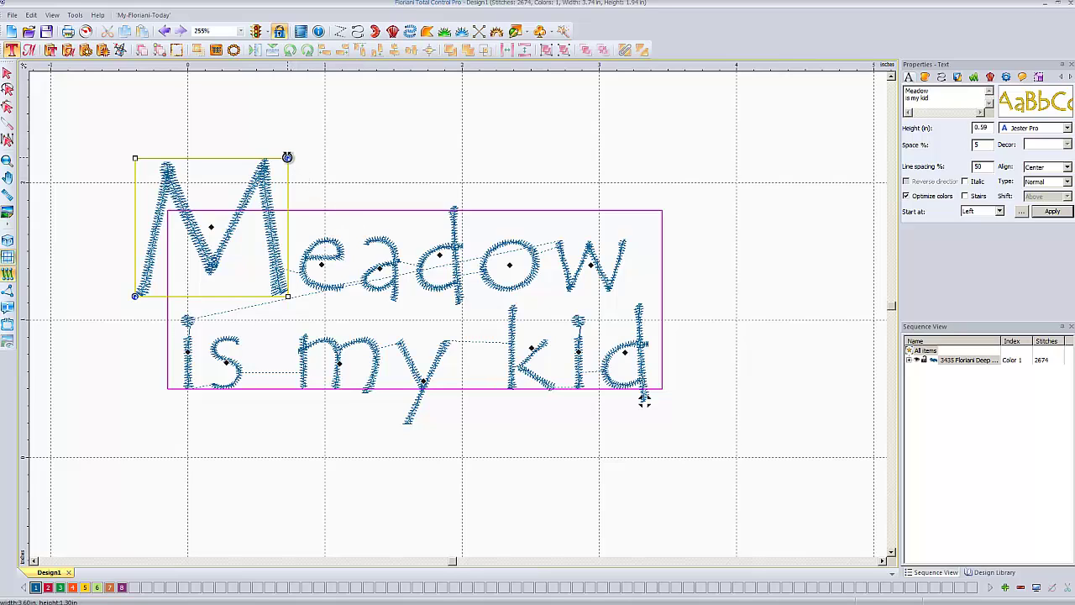
pyautogui.moveTo(287, 157); pyautogui.dragTo(178, 258)
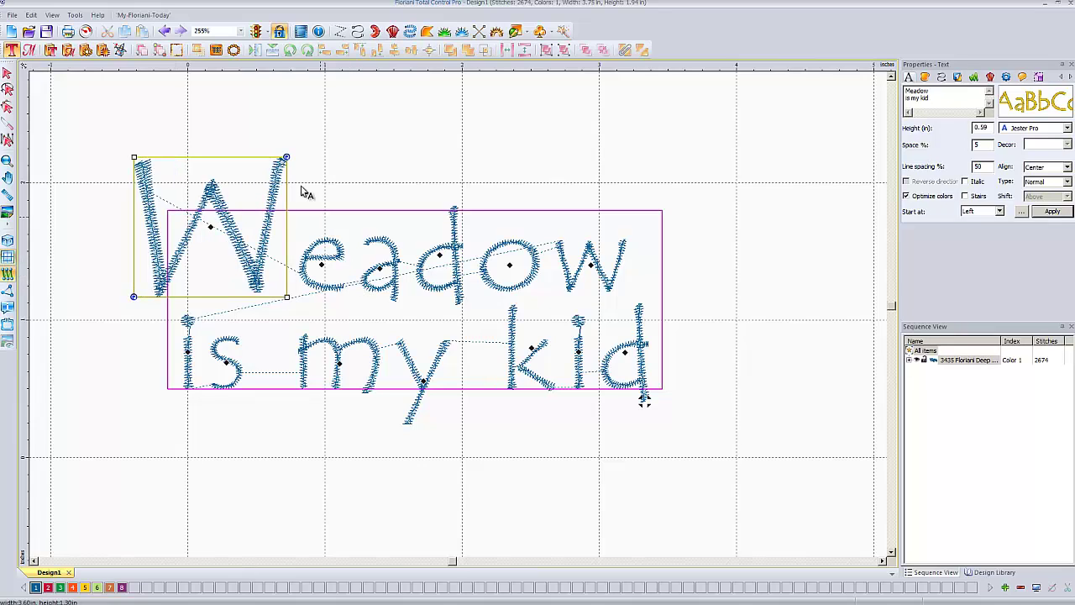
pyautogui.moveTo(286, 157); pyautogui.dragTo(169, 266)
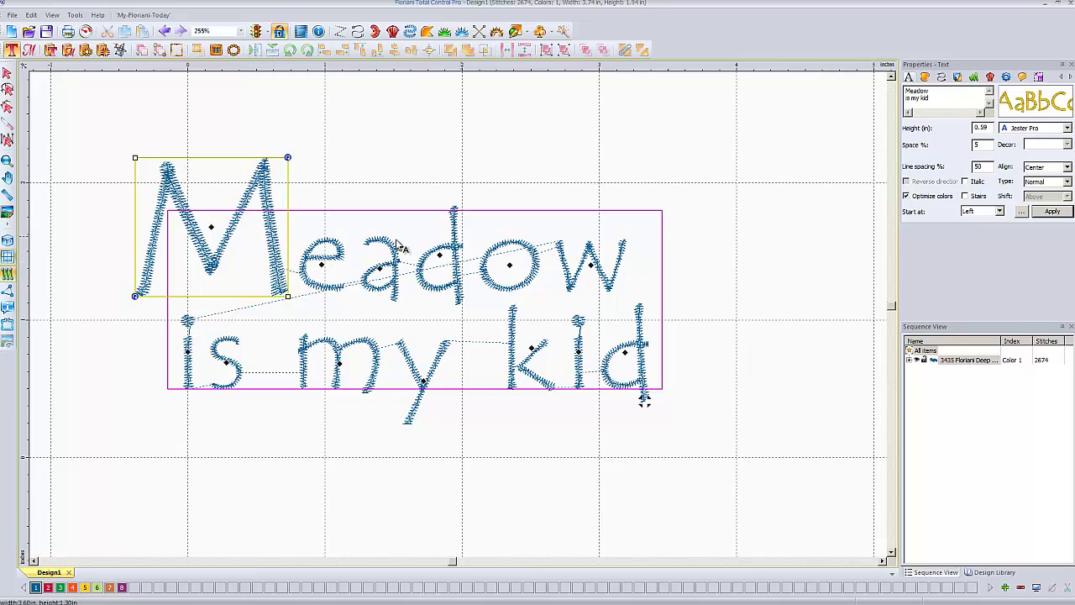
# Replace the two-line text with only the child's first name and apply the Circus font.
pyautogui.click(1069, 127)
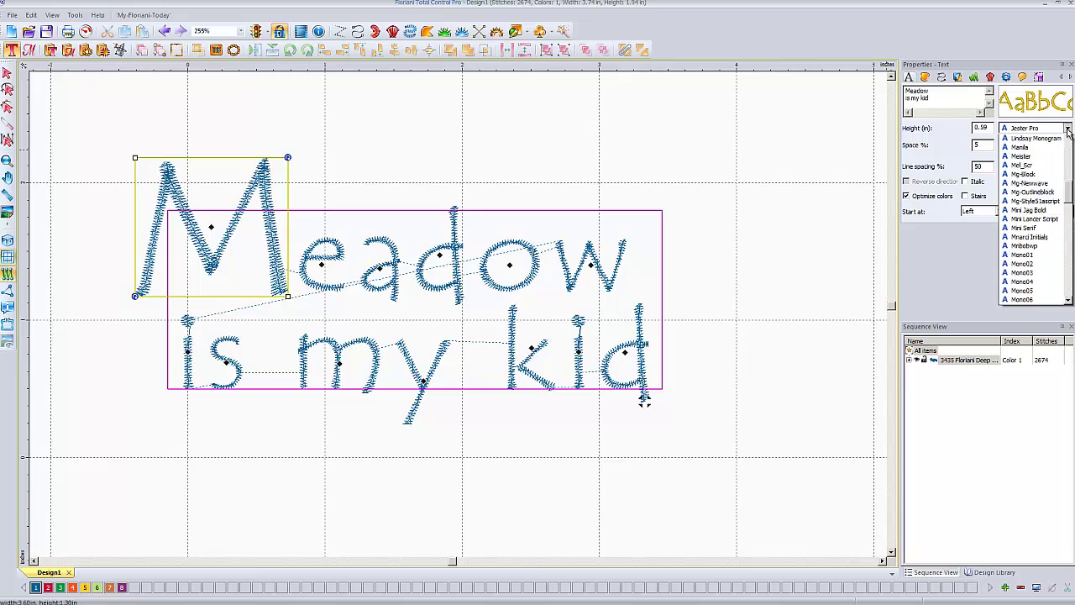
pyautogui.moveTo(1068, 216); pyautogui.dragTo(1065, 181)
pyautogui.click(1006, 244)
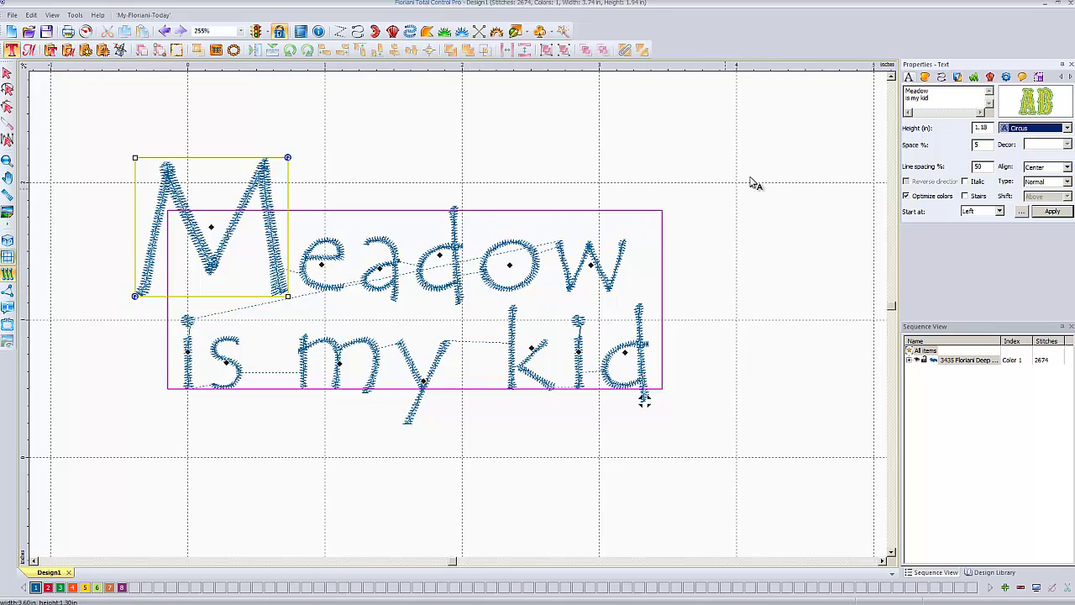
pyautogui.moveTo(933, 100); pyautogui.dragTo(902, 92)
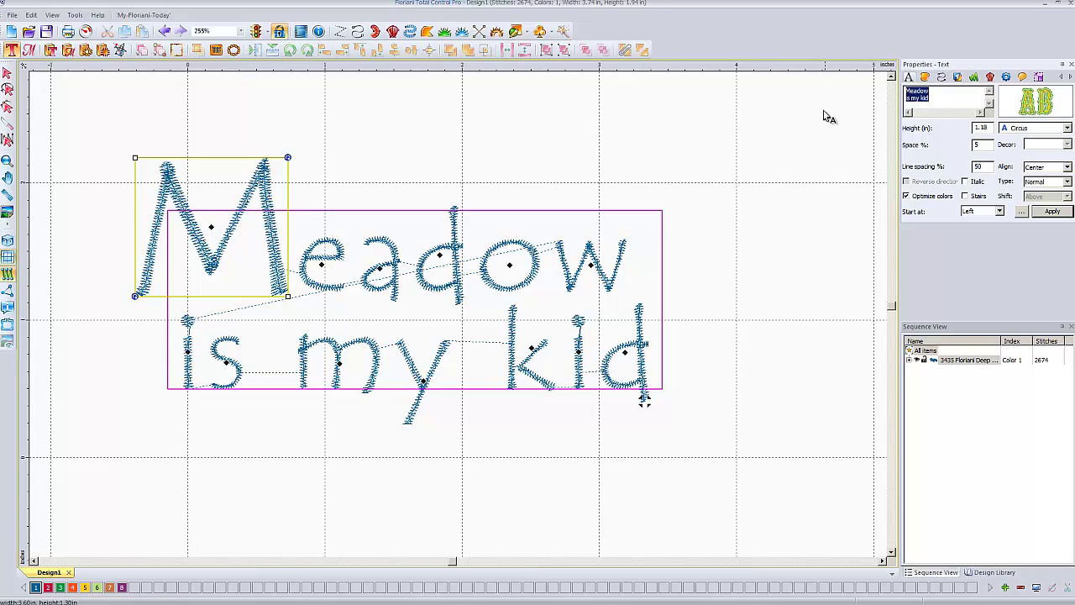
pyautogui.write('Me')
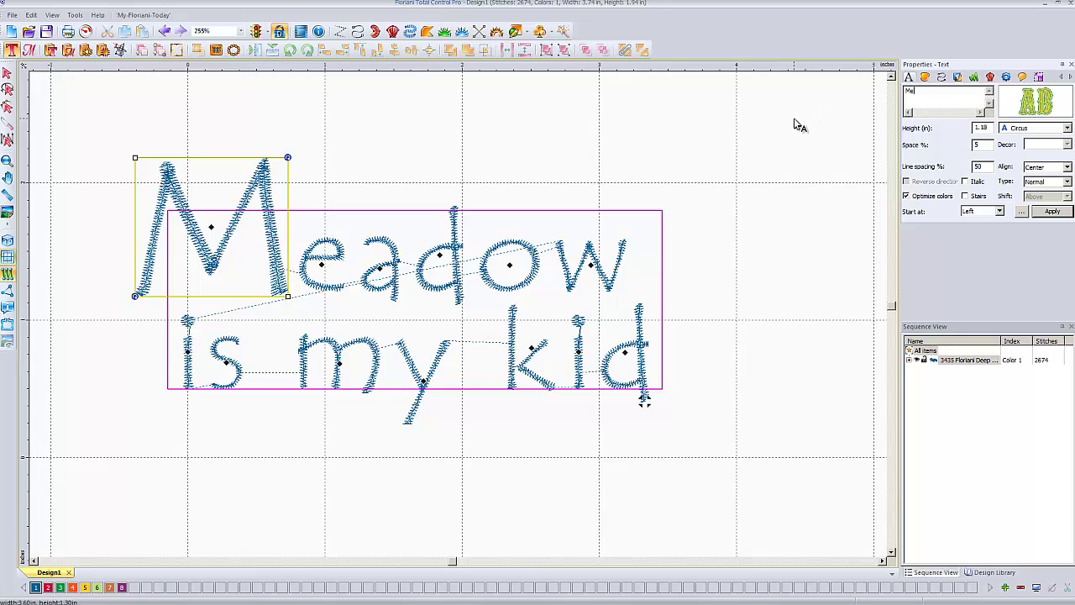
pyautogui.write('adow')
pyautogui.click(1052, 211)
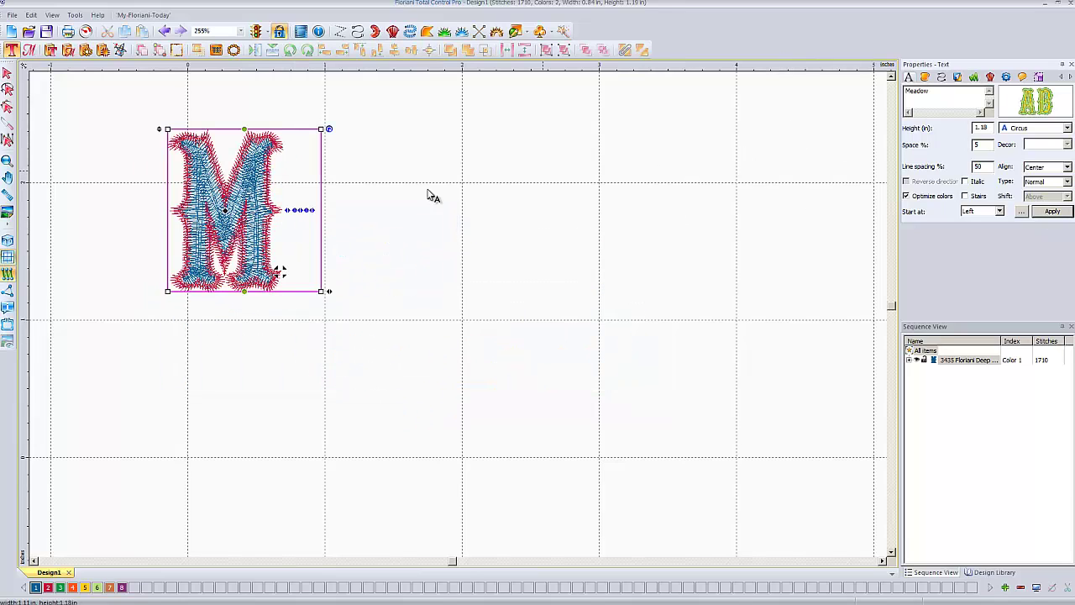
# Change the lettering's font to Comedy and set its type to Circle.
pyautogui.click(1067, 128)
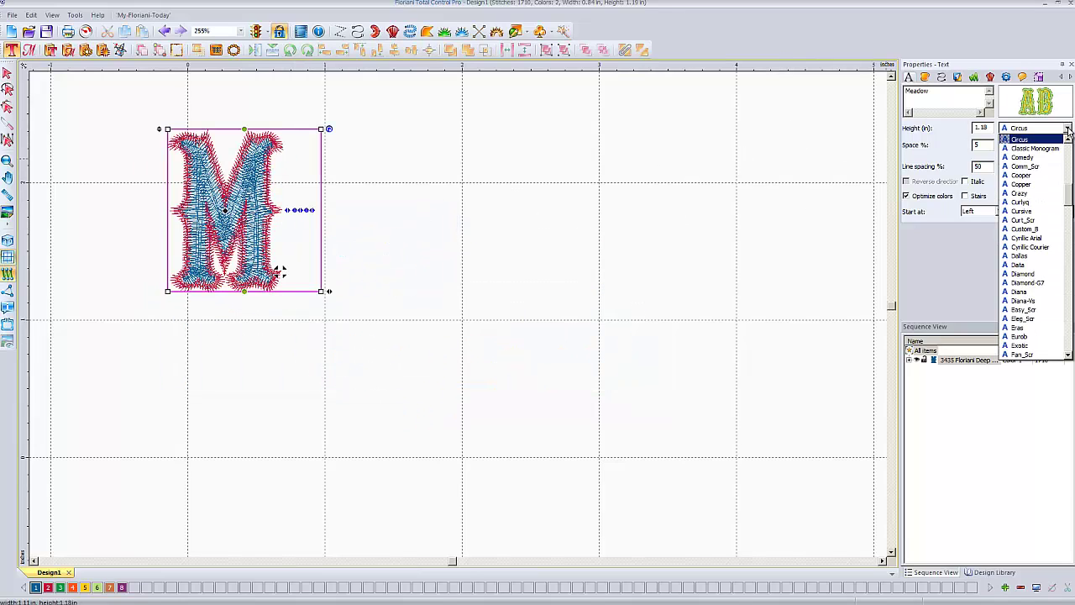
pyautogui.click(1035, 159)
pyautogui.click(1052, 211)
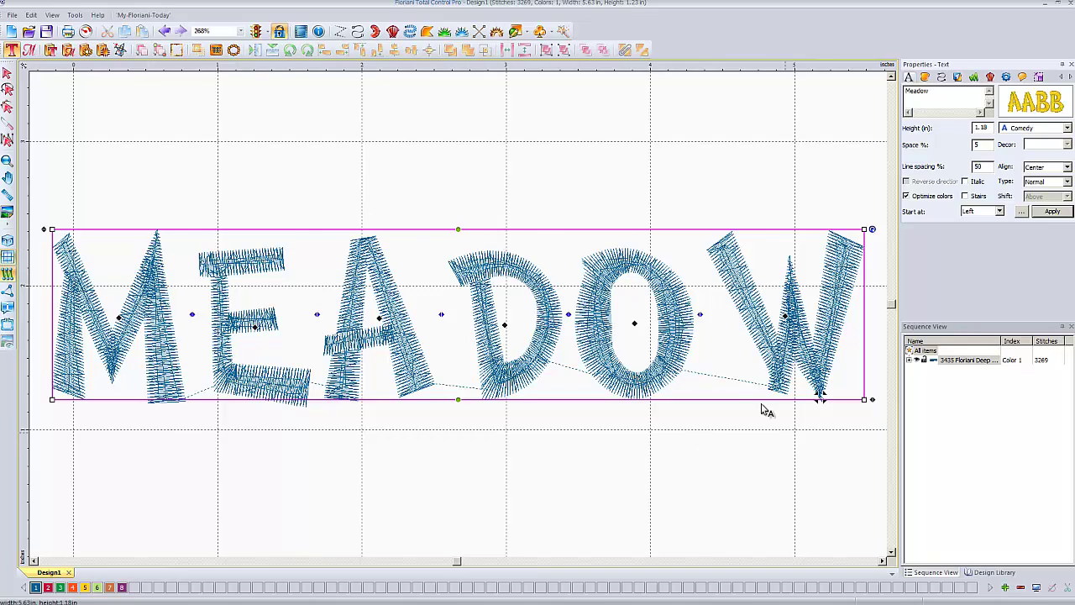
pyautogui.click(1068, 183)
pyautogui.click(1058, 199)
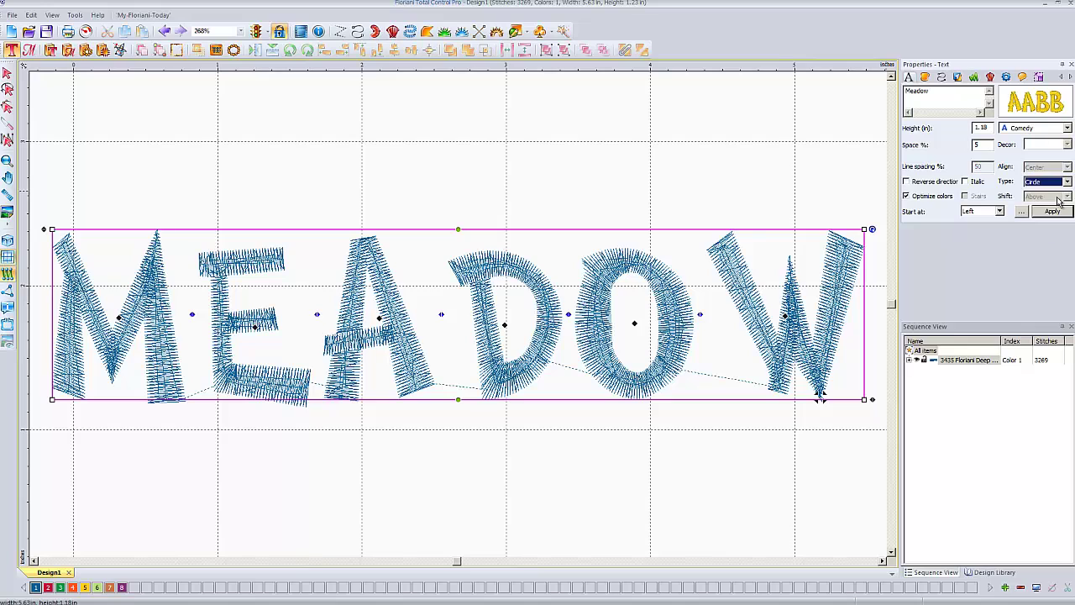
pyautogui.click(1052, 213)
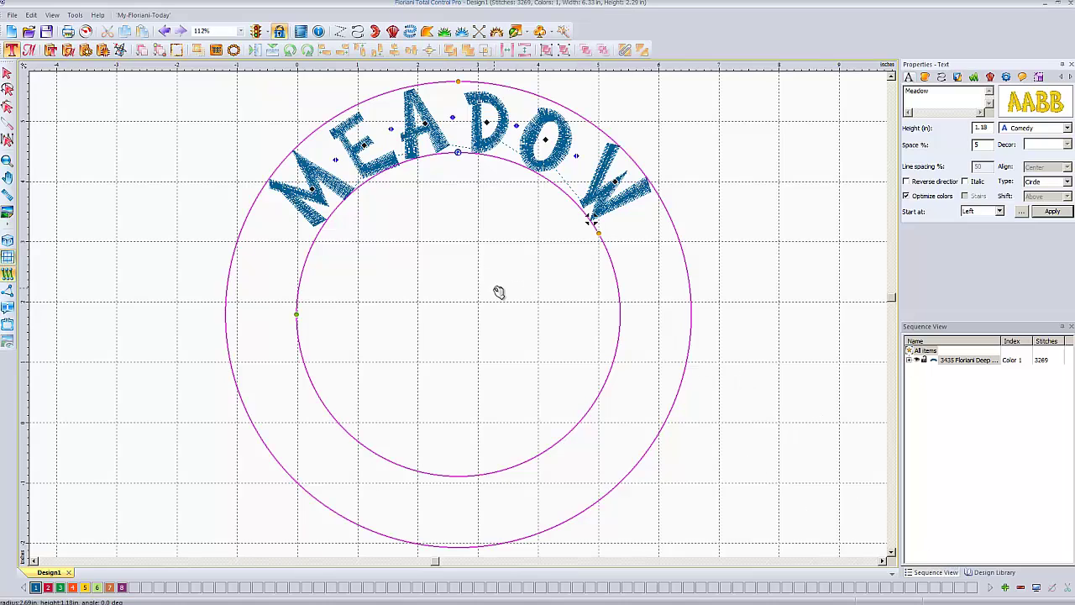
# Insert the Tink.c2s design from the library's Kids category and move it down beneath the arched lettering.
pyautogui.click(995, 572)
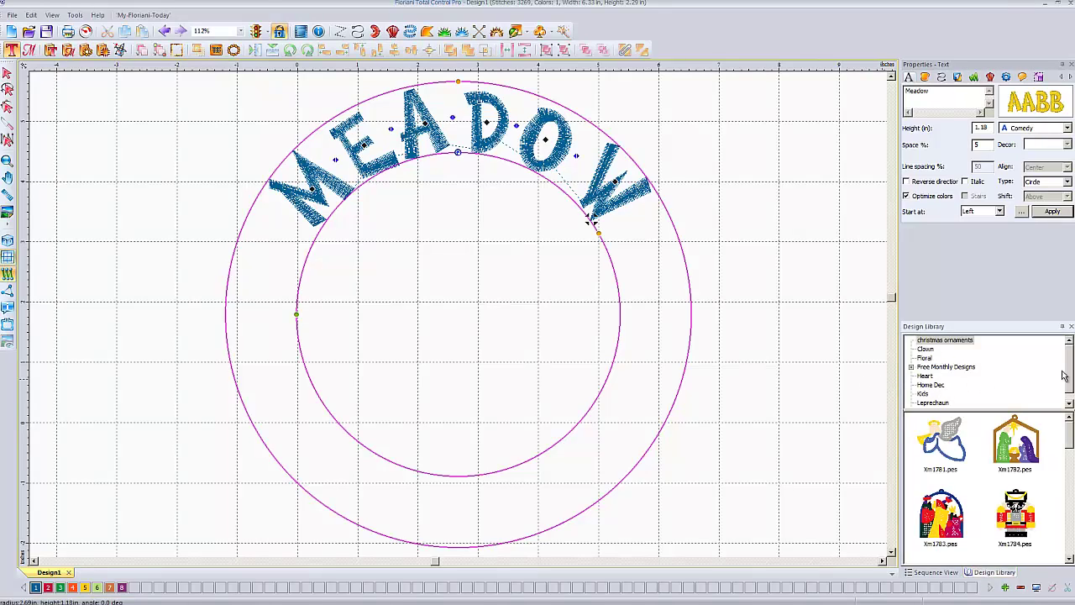
pyautogui.click(911, 367)
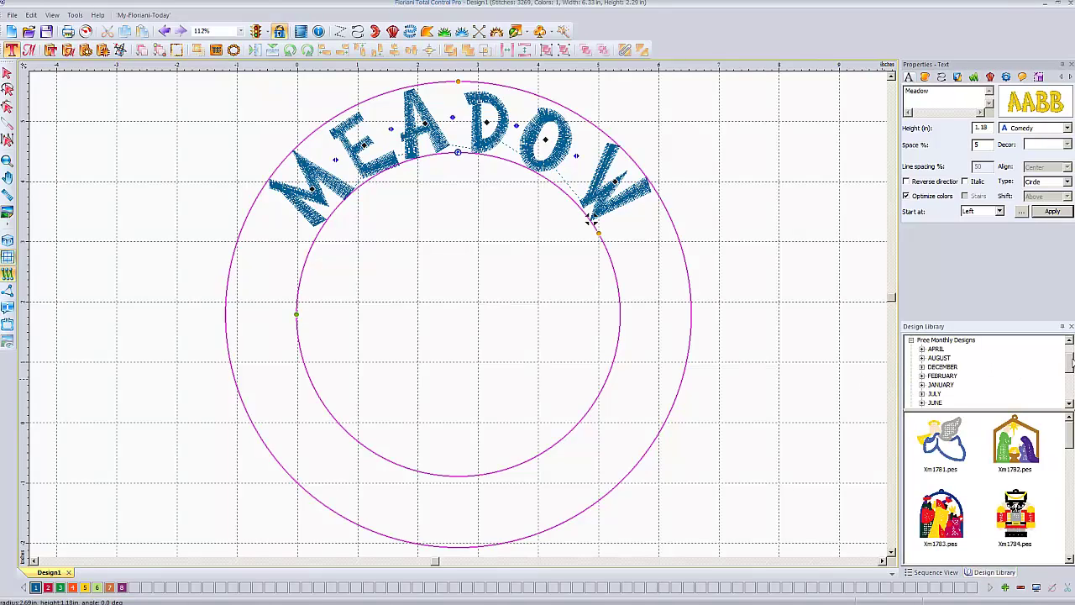
pyautogui.scroll(-2, 1071, 359)
pyautogui.scroll(2, 938, 357)
pyautogui.click(912, 340)
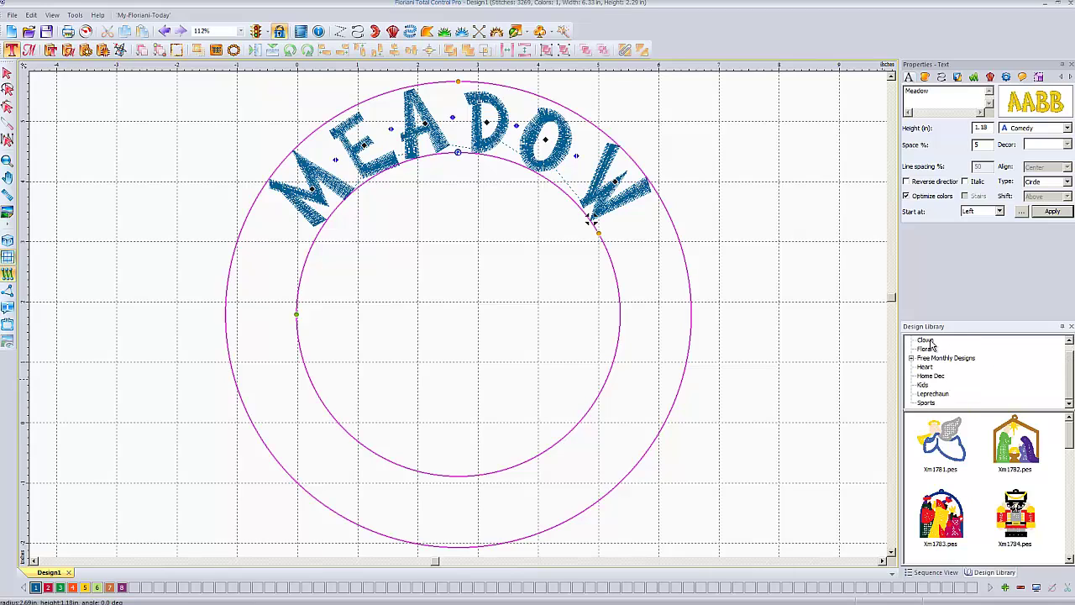
pyautogui.click(924, 385)
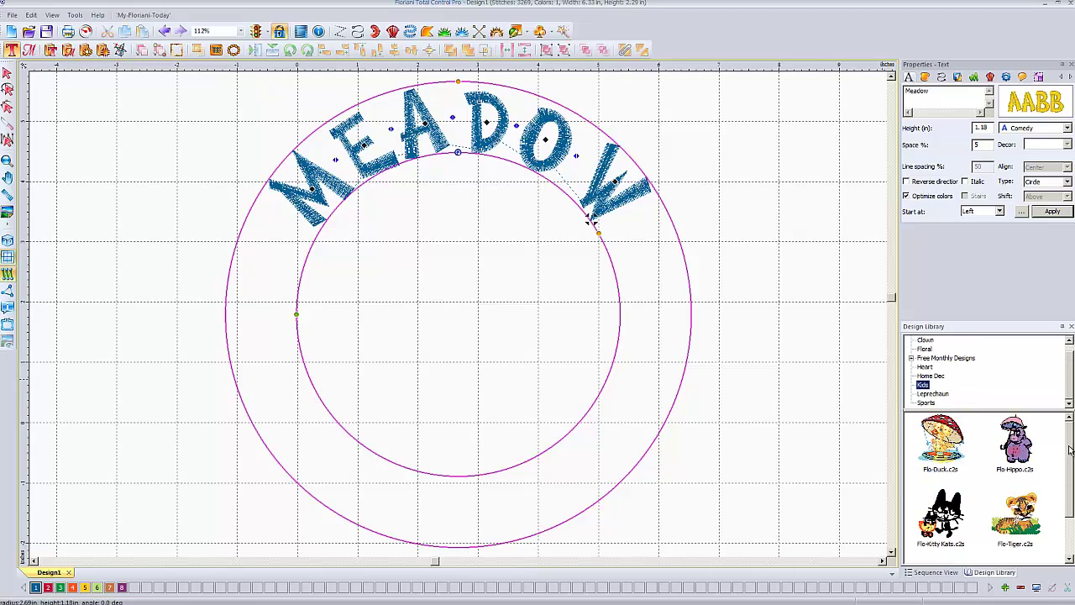
pyautogui.scroll(-2, 1055, 514)
pyautogui.click(954, 533)
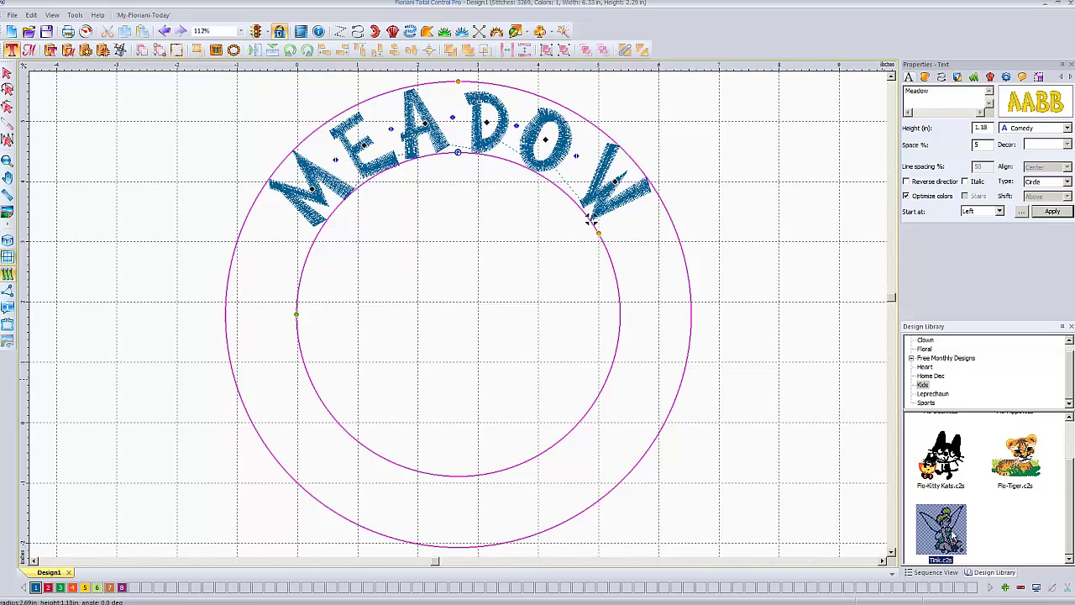
pyautogui.moveTo(949, 537); pyautogui.dragTo(453, 304)
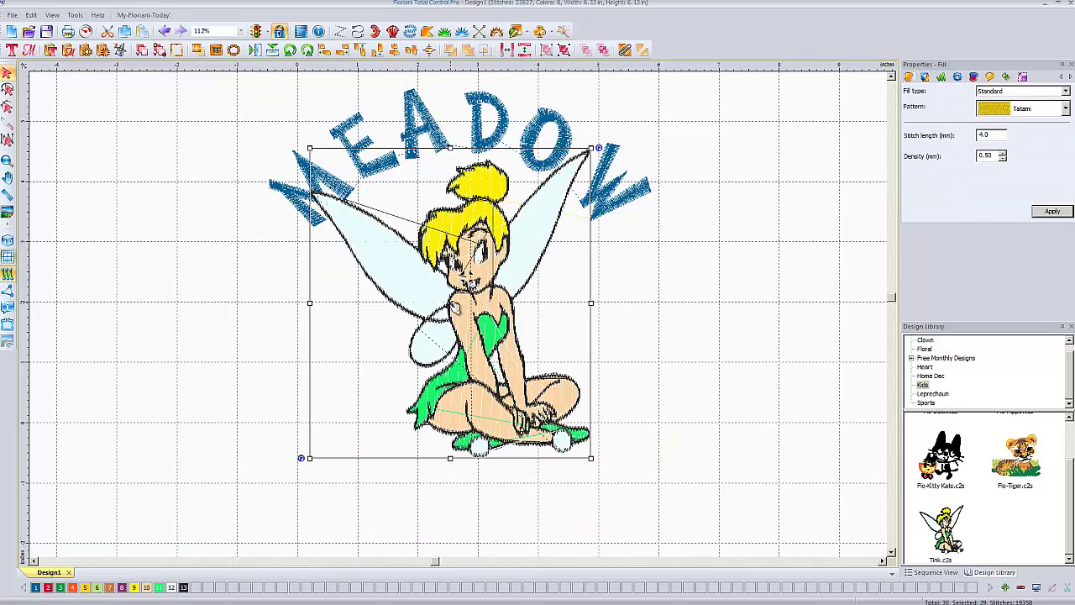
pyautogui.moveTo(520, 272); pyautogui.dragTo(516, 342)
pyautogui.click(670, 305)
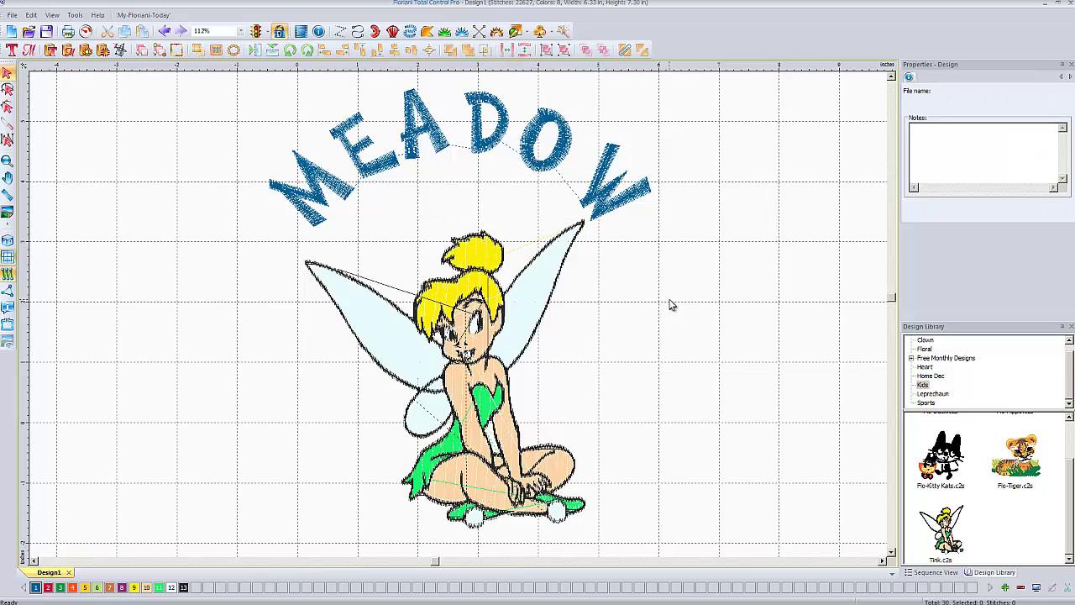
# Adjust the circular lettering's baseline to a radius of about 3.92 in so the arch flattens closer above the fairy.
pyautogui.click(483, 145)
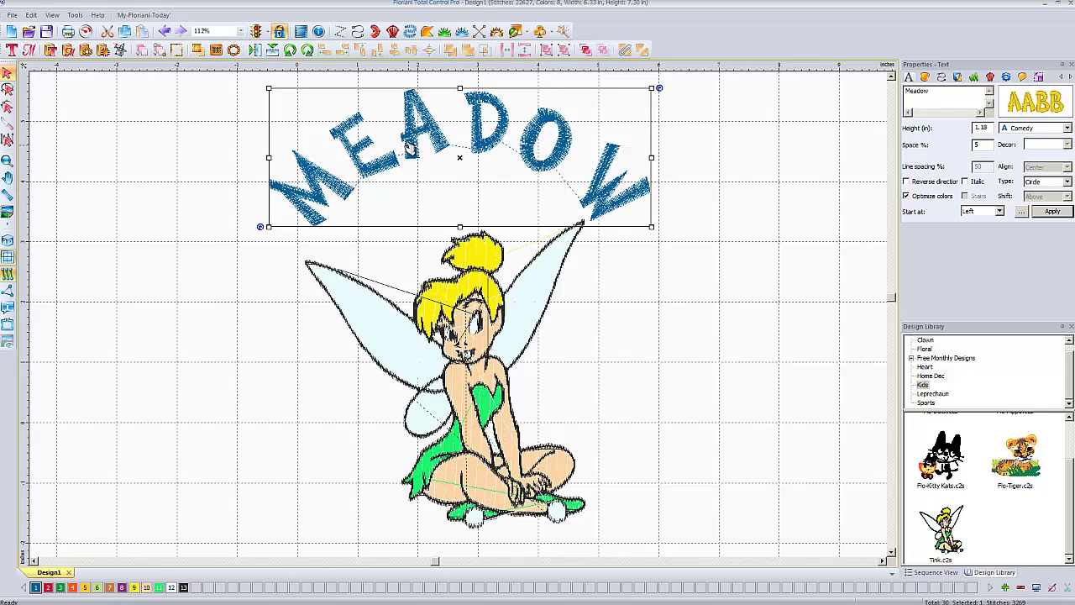
pyautogui.click(11, 50)
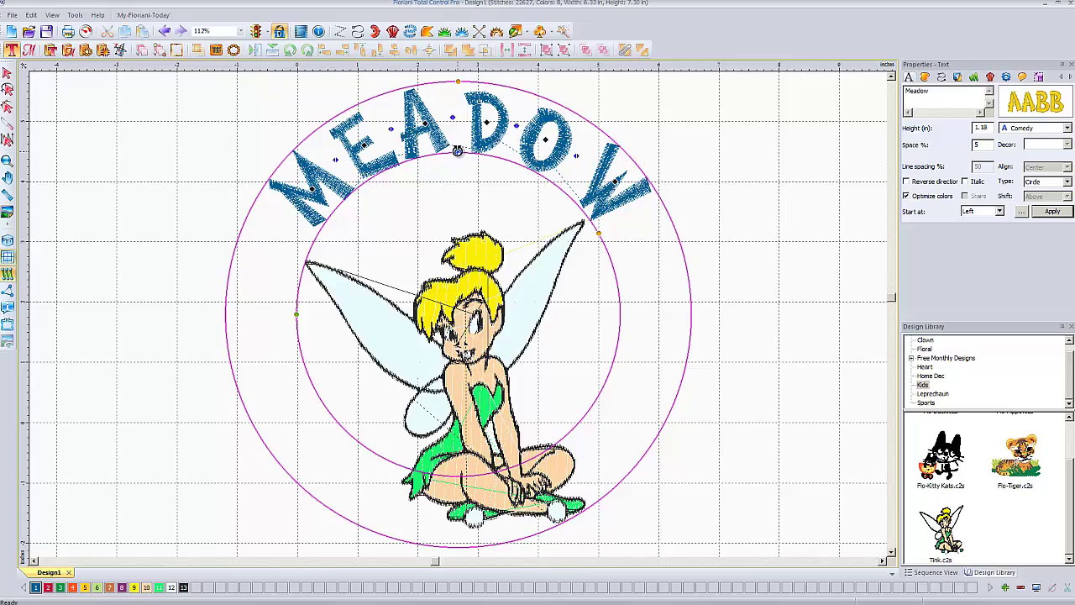
pyautogui.moveTo(457, 150); pyautogui.dragTo(504, 183)
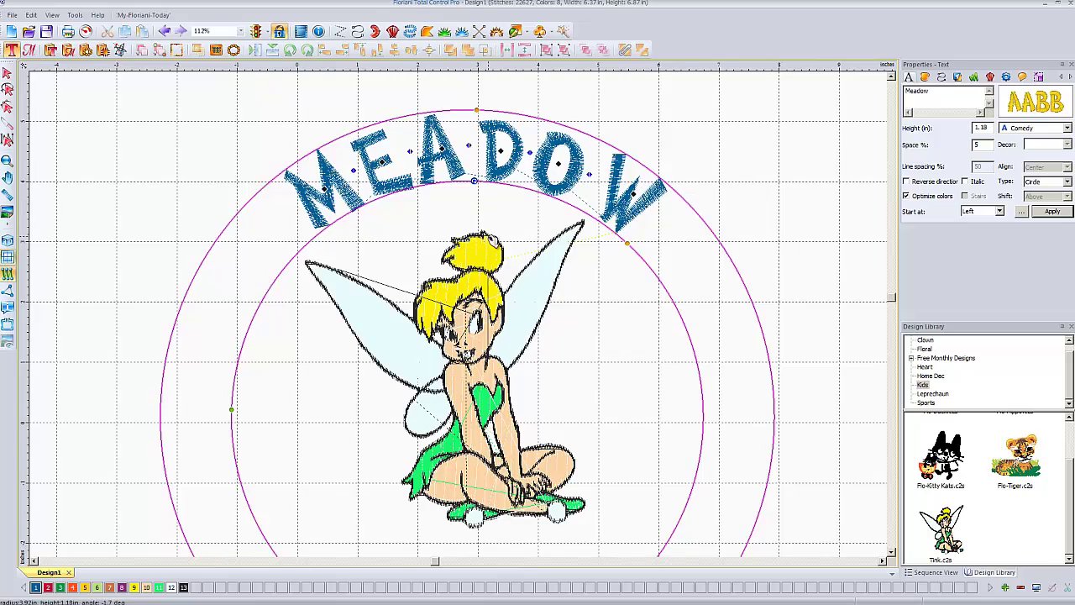
# Copy the arched lettering and paste a second instance into the design.
pyautogui.scroll(-1, 490, 235)
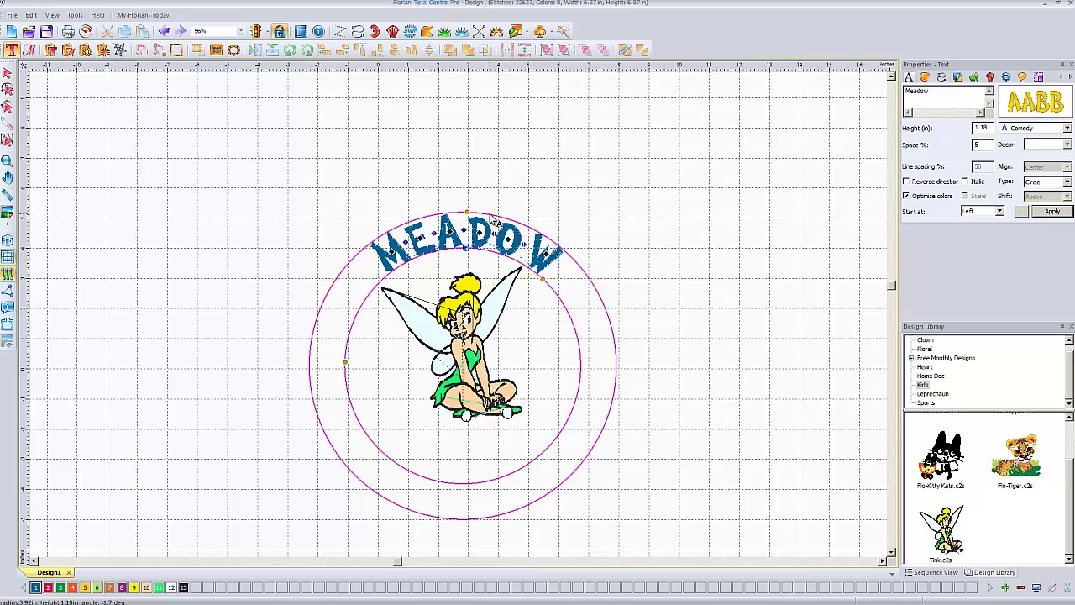
pyautogui.click(7, 74)
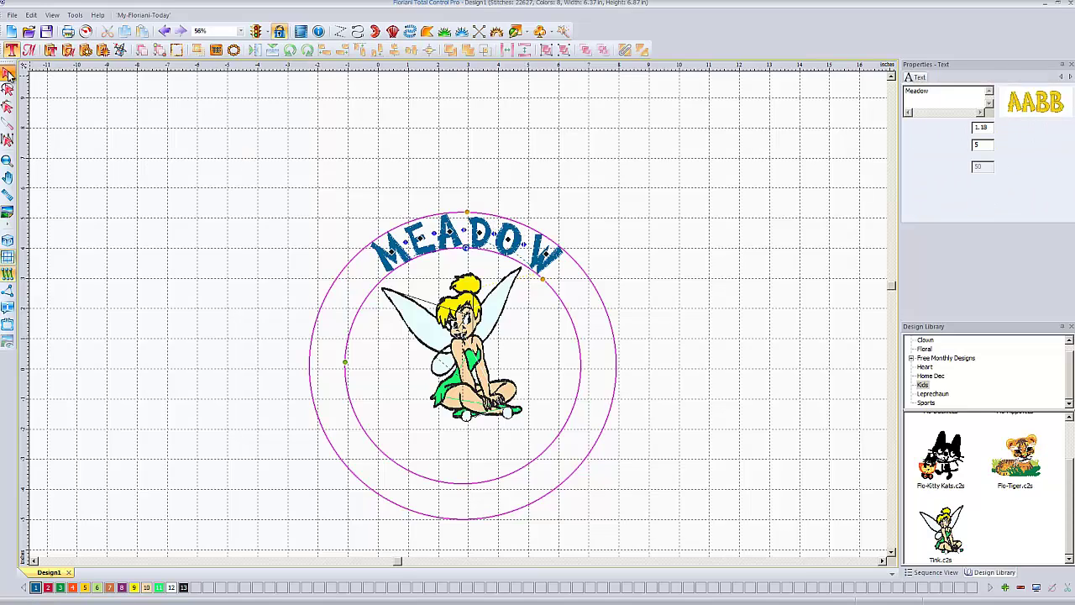
pyautogui.rightClick(460, 240)
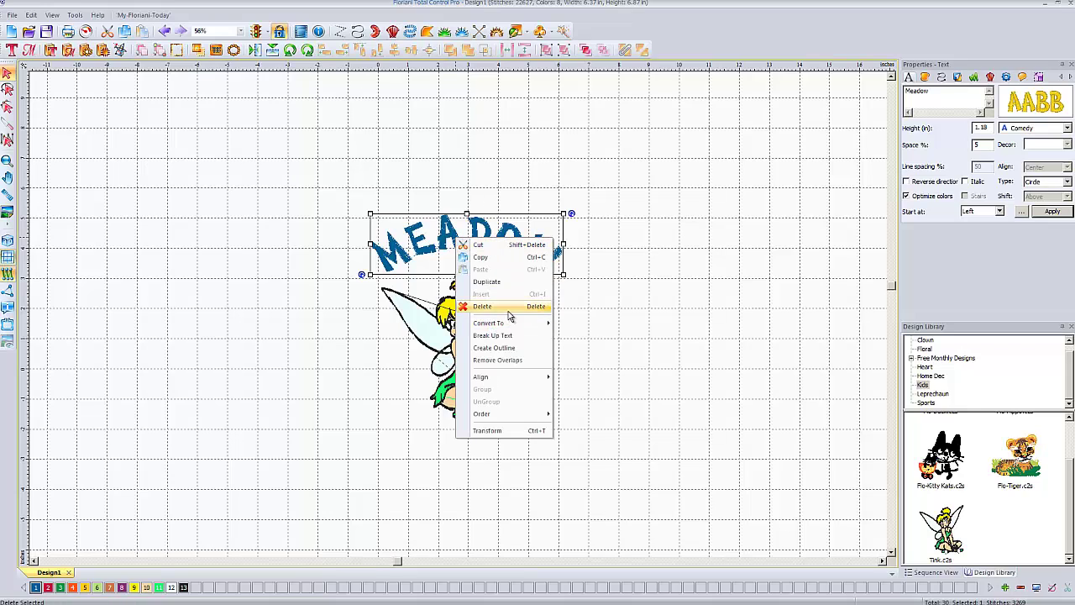
pyautogui.click(500, 263)
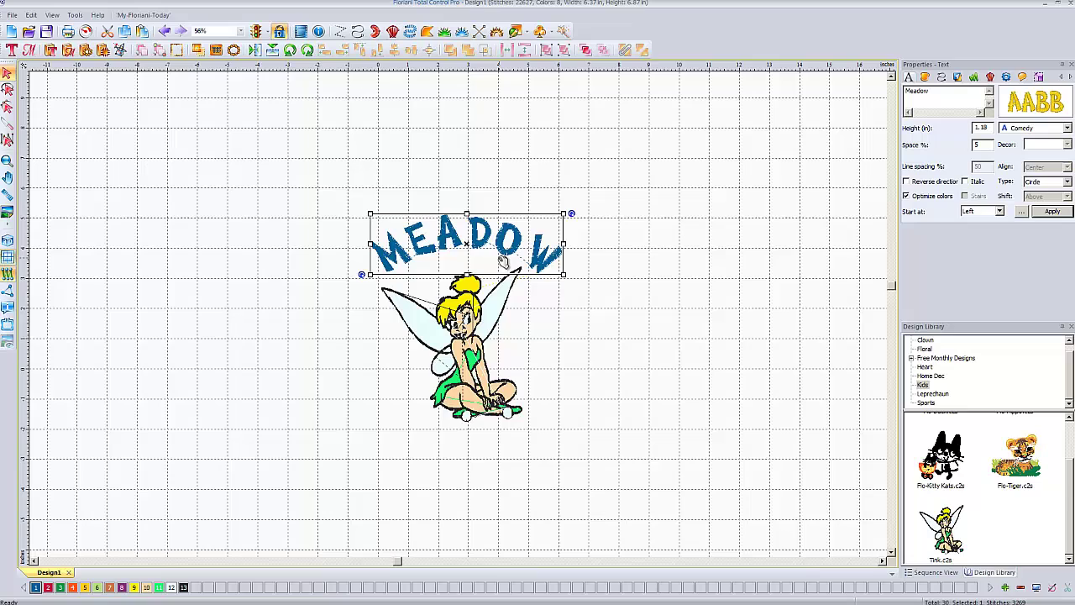
pyautogui.rightClick(500, 185)
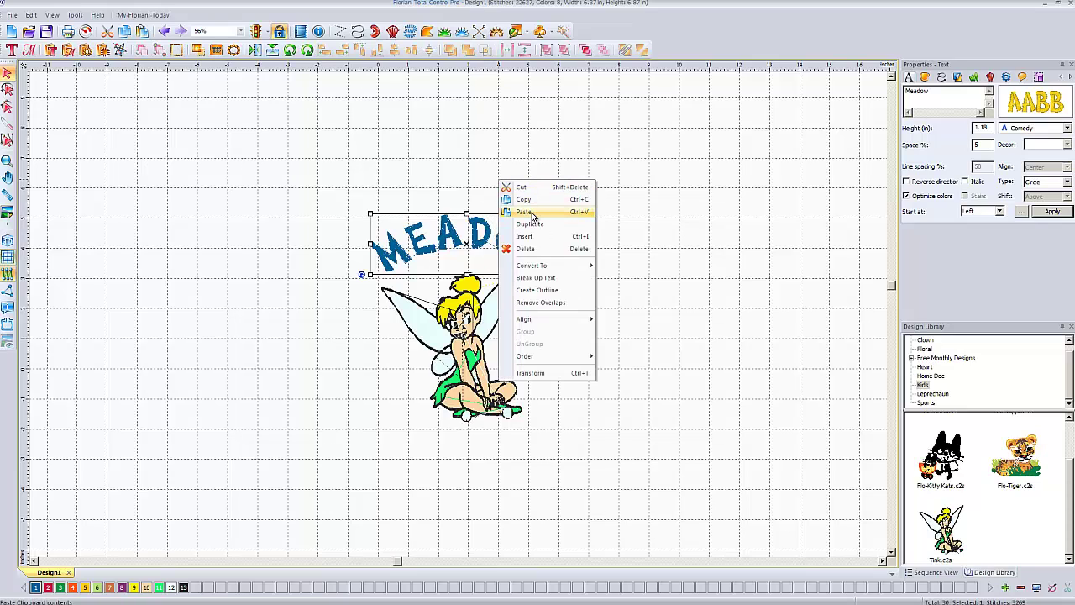
pyautogui.click(526, 212)
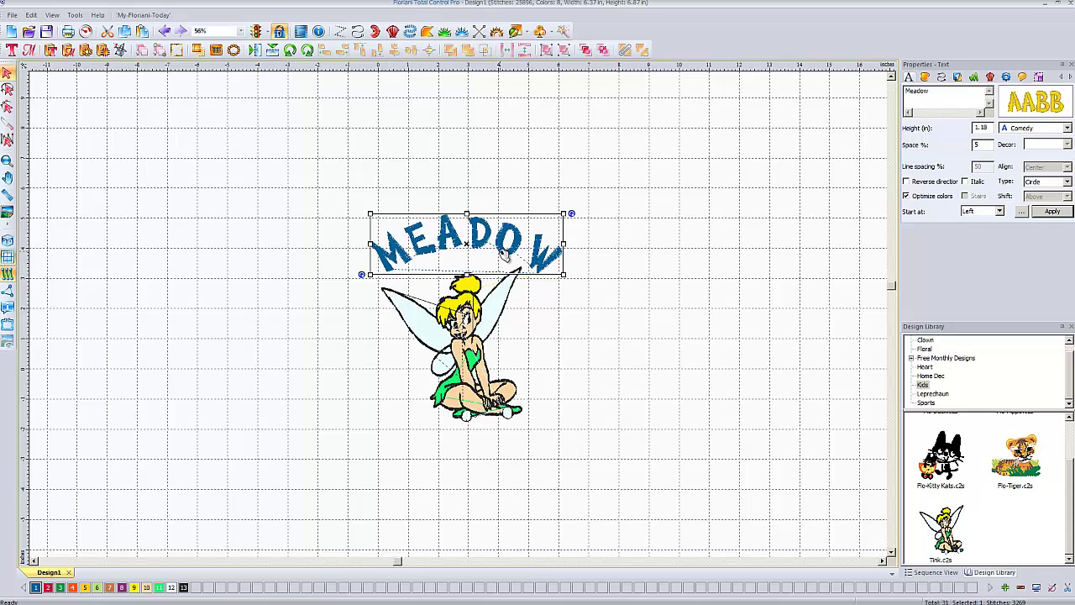
# Replace the pasted circular lettering's text with "is my pixie" and reverse its direction so it curves below the fairy.
pyautogui.click(12, 51)
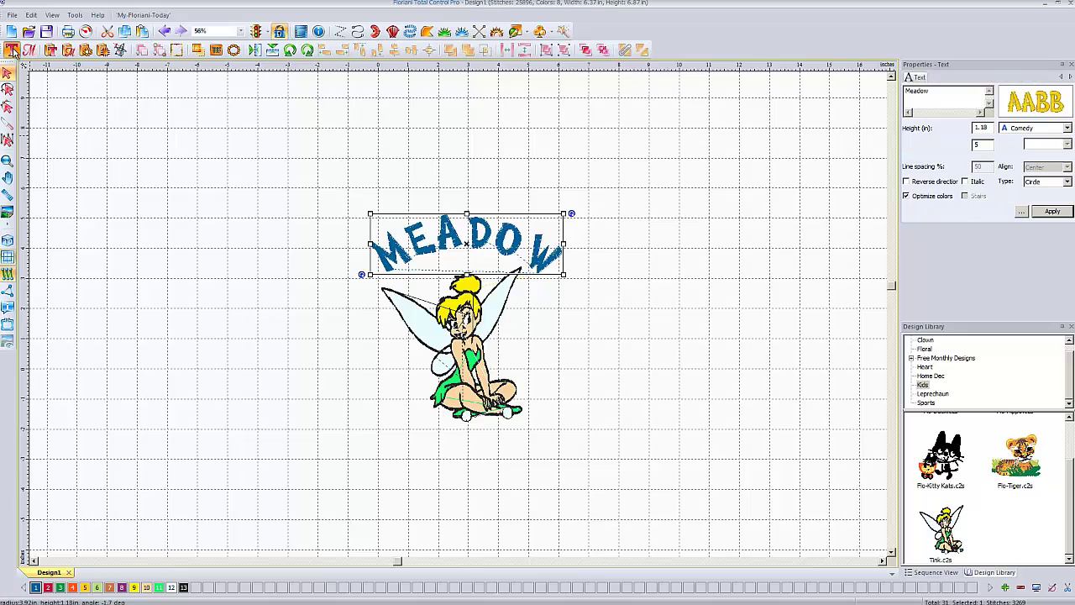
pyautogui.click(458, 203)
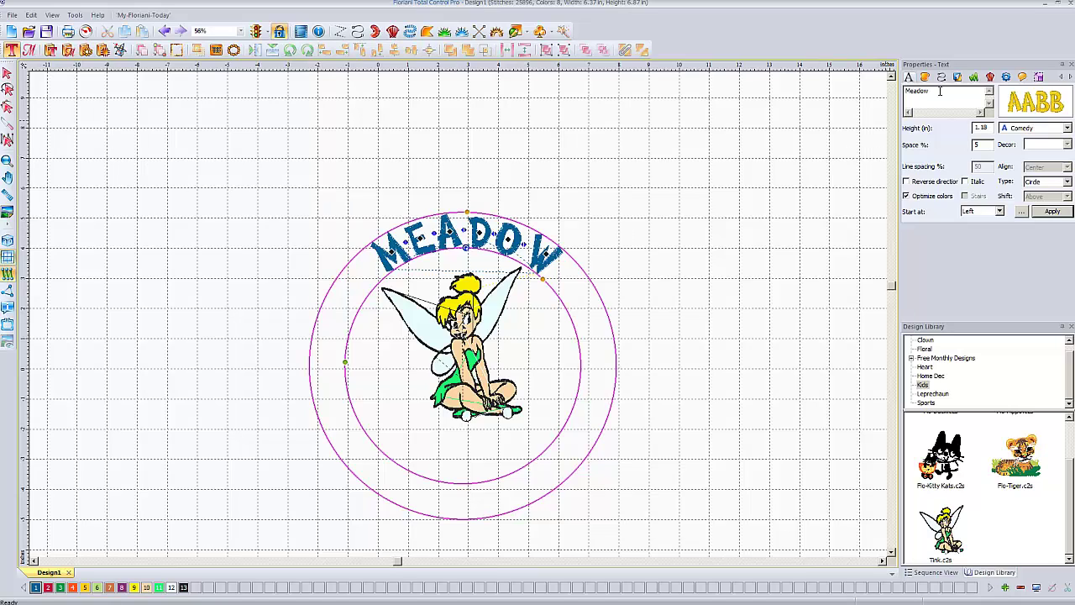
pyautogui.moveTo(939, 92); pyautogui.dragTo(886, 93)
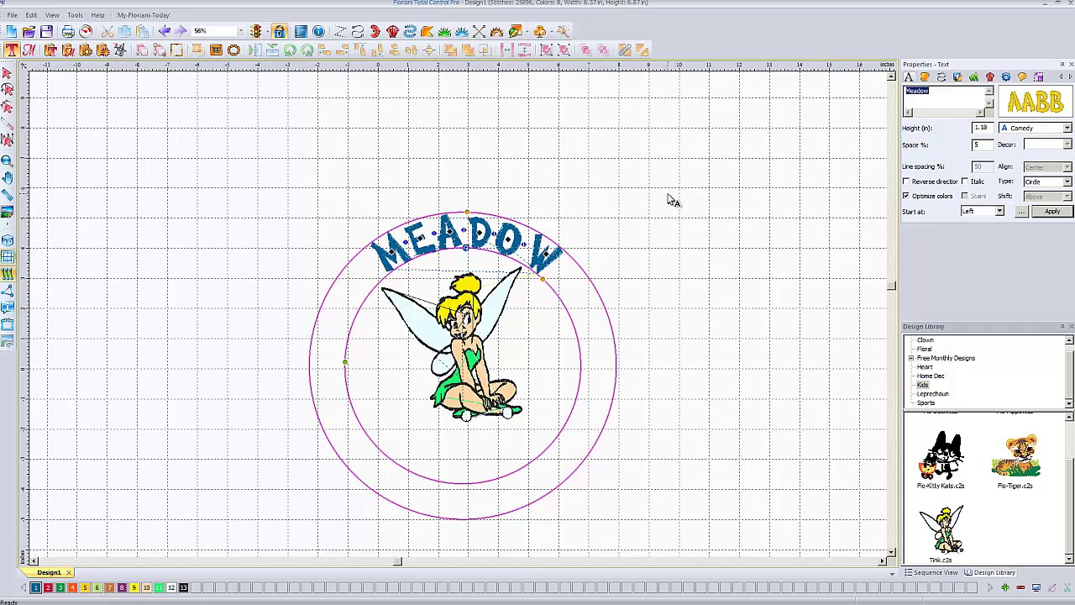
pyautogui.write('is my pixie')
pyautogui.click(1048, 212)
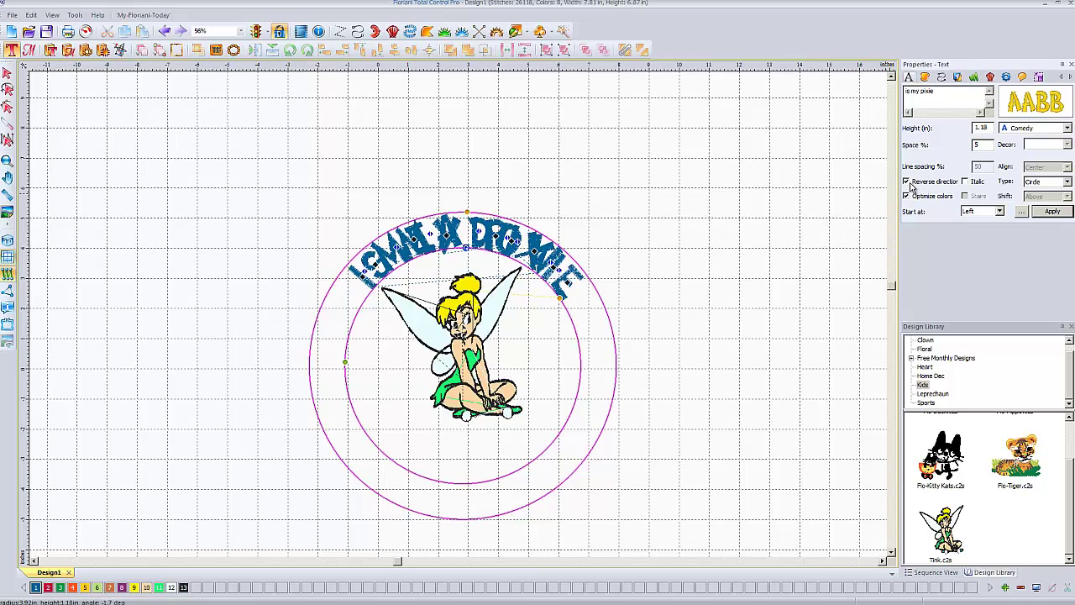
pyautogui.click(1049, 212)
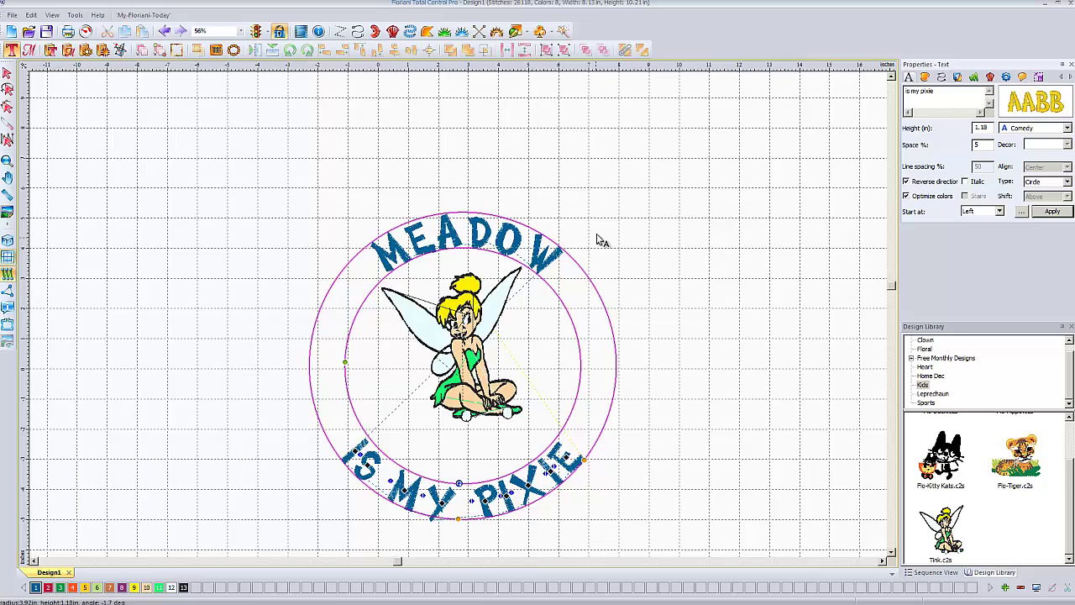
# Move the "is my pixie" lettering up closer beneath the fairy and deselect it.
pyautogui.click(7, 74)
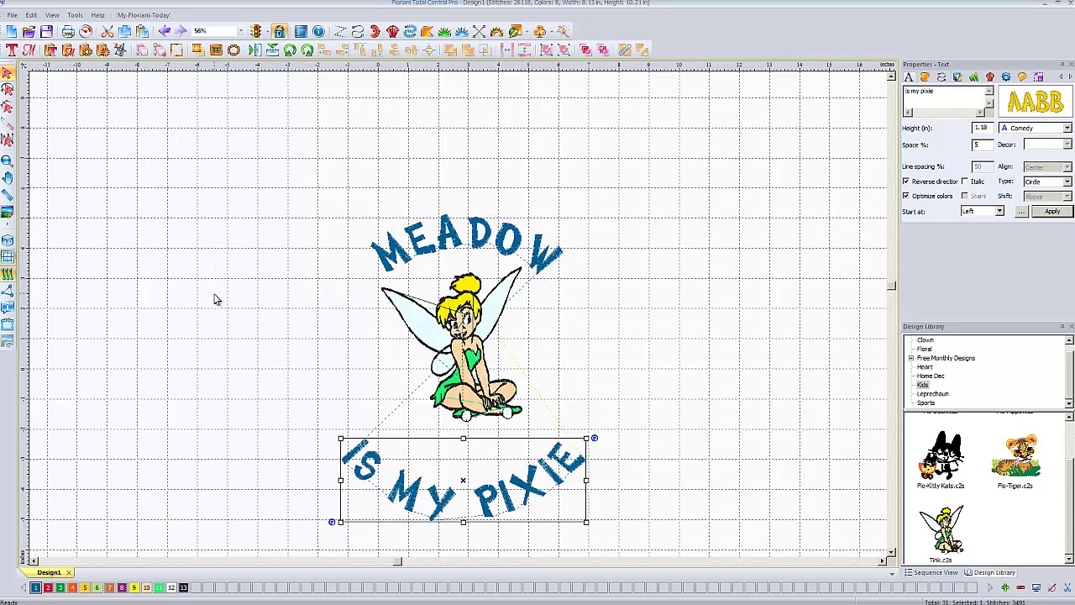
pyautogui.moveTo(445, 504); pyautogui.dragTo(452, 468)
pyautogui.click(669, 353)
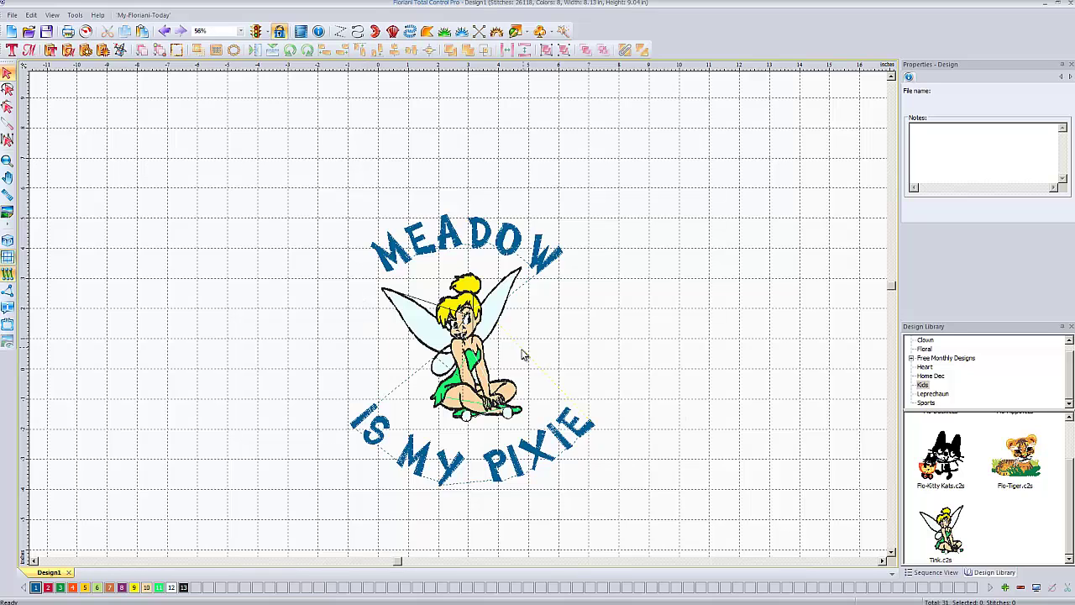
pyautogui.scroll(5, 473, 353)
pyautogui.scroll(-5, 506, 364)
# Examine the fabric types offered by Save2Sew and leave it without saving.
pyautogui.click(13, 15)
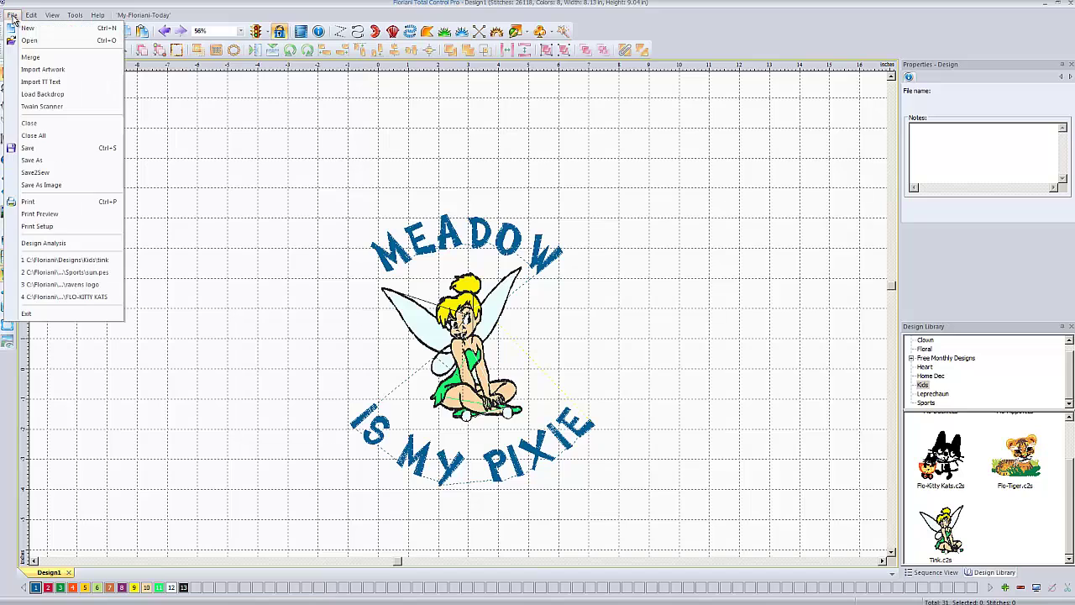
pyautogui.click(38, 172)
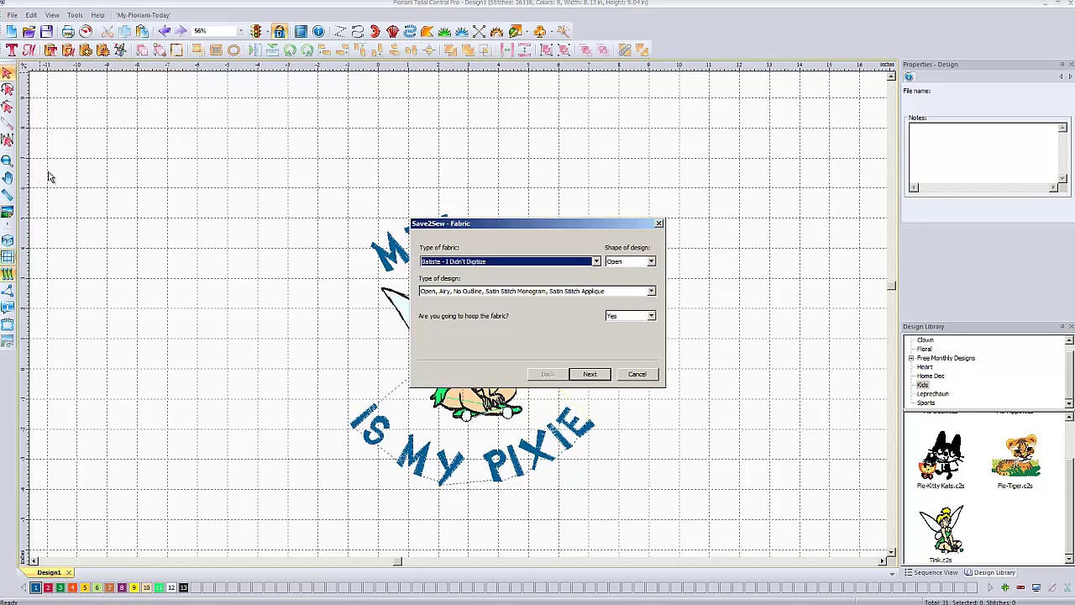
pyautogui.click(598, 264)
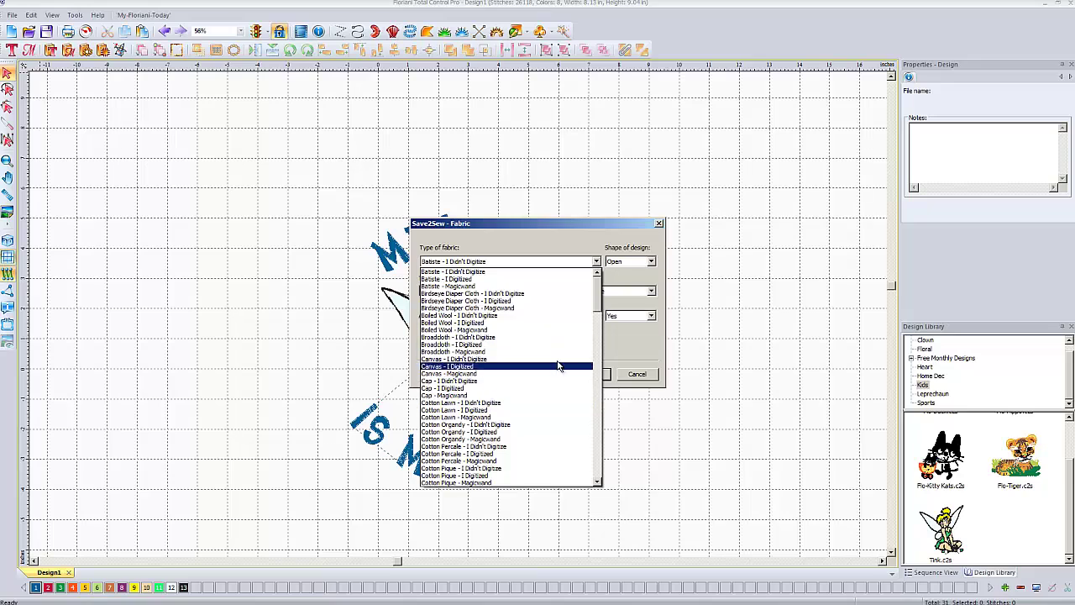
pyautogui.click(622, 345)
pyautogui.click(635, 375)
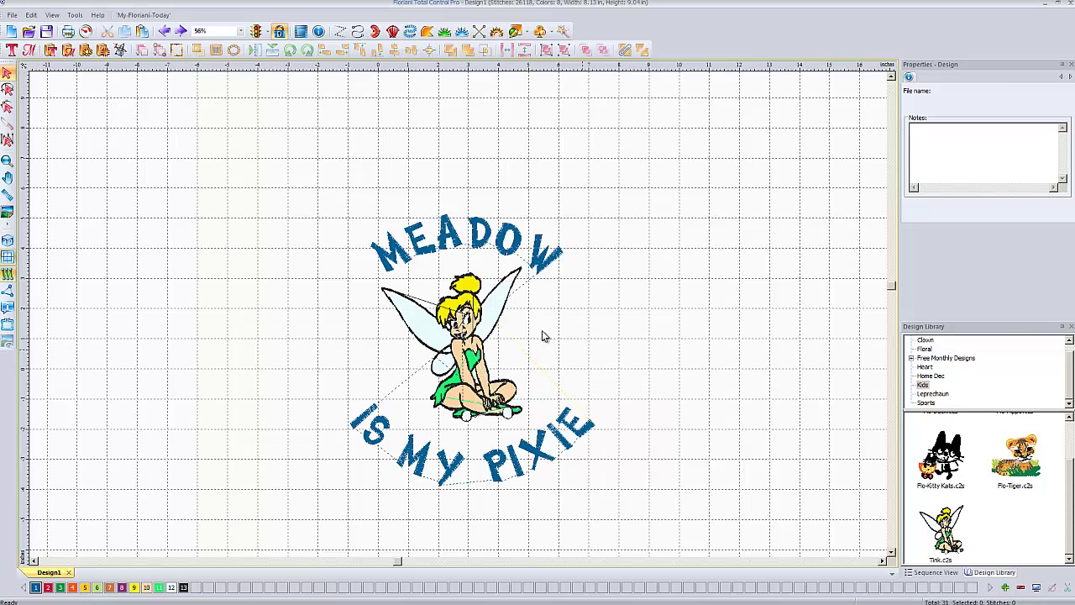